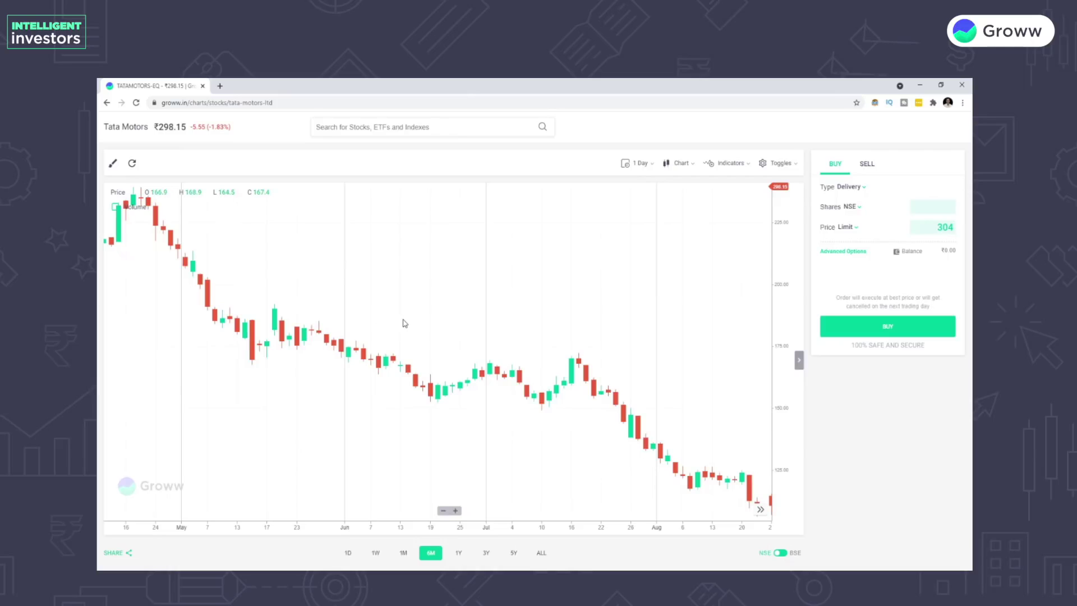
Step: Draw a descending trendline on the Tata Motors chart from the 20 May 2019 high to the mid-July 2019 high
scroll(407, 323, down, 3)
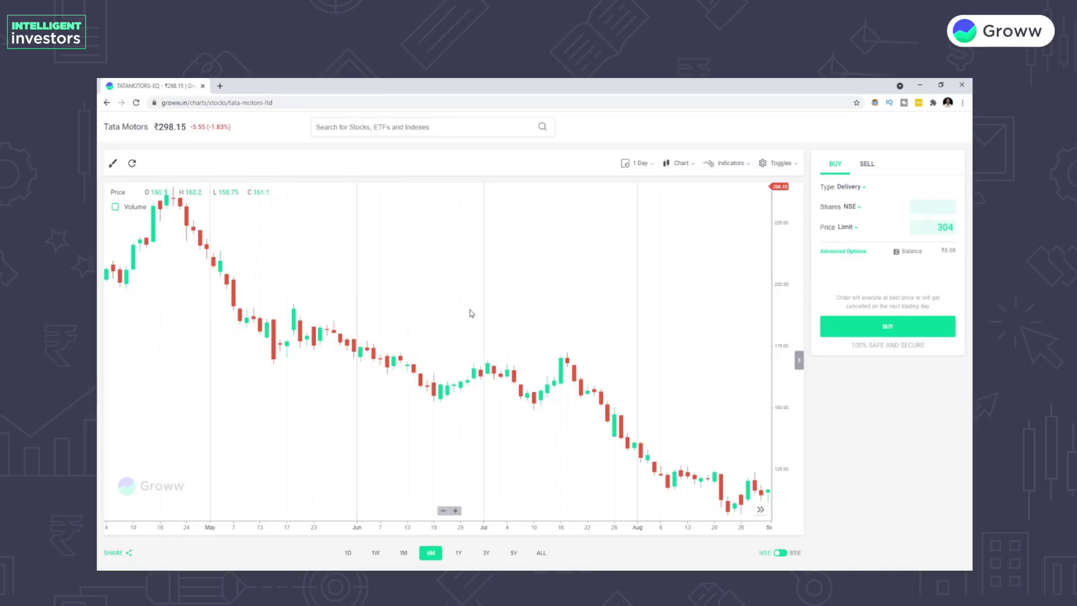
scroll(470, 313, up, 3)
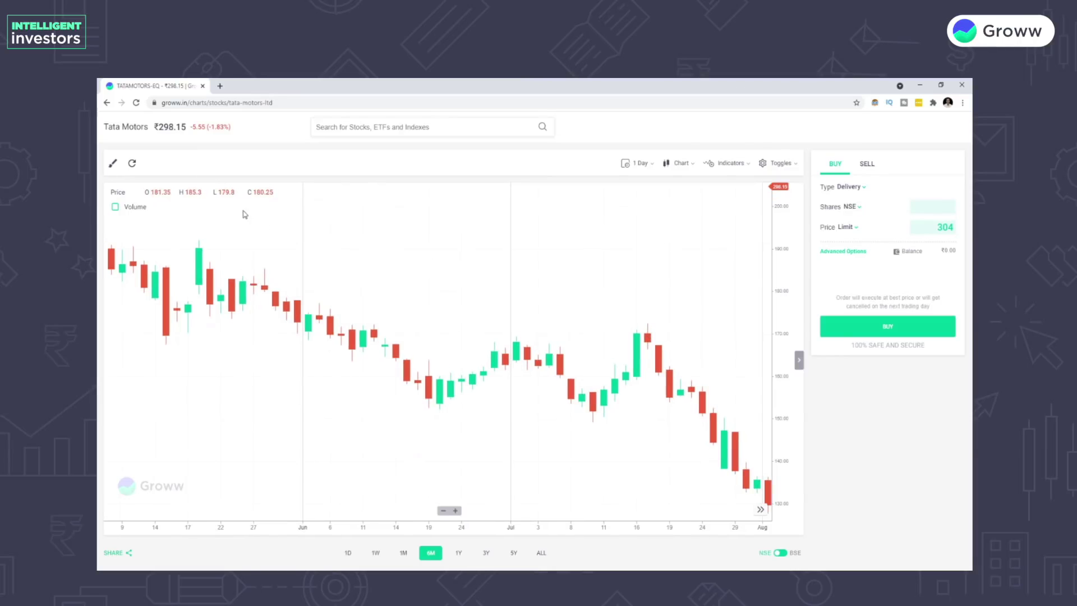
click(113, 162)
click(158, 310)
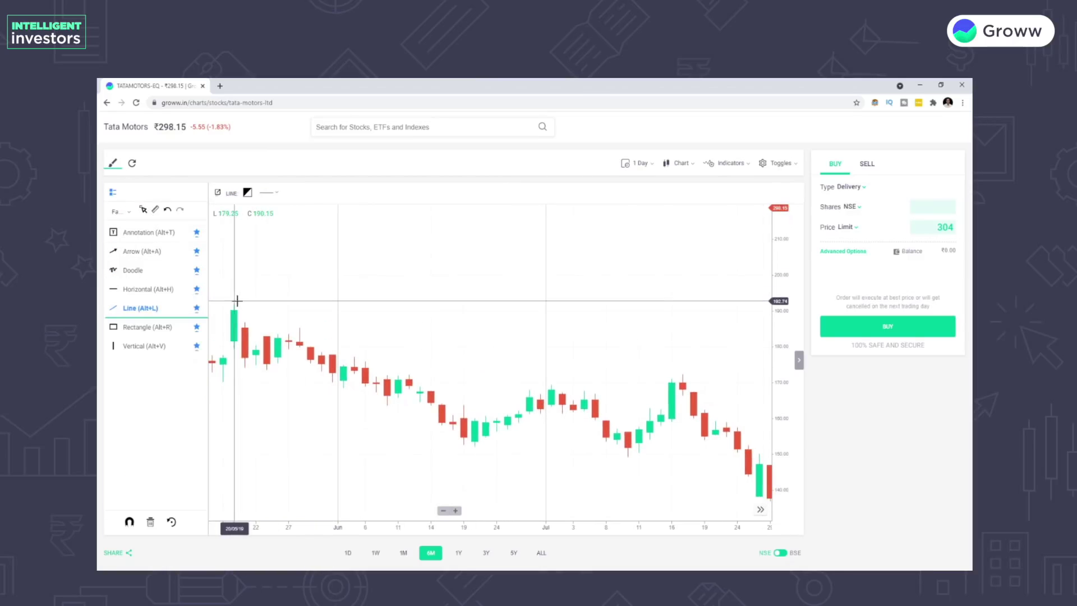
click(236, 305)
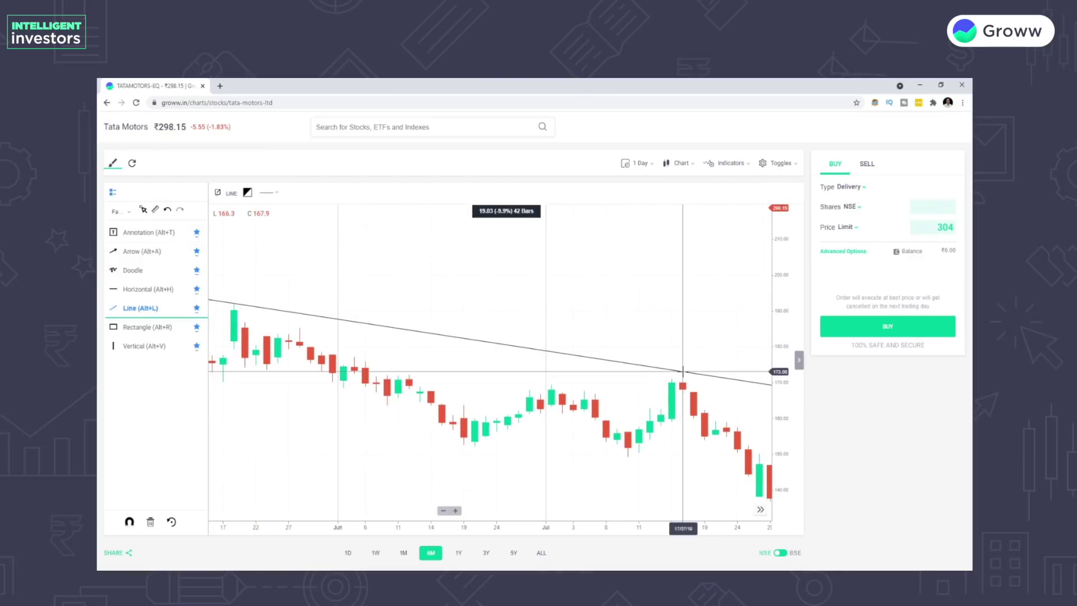
click(683, 371)
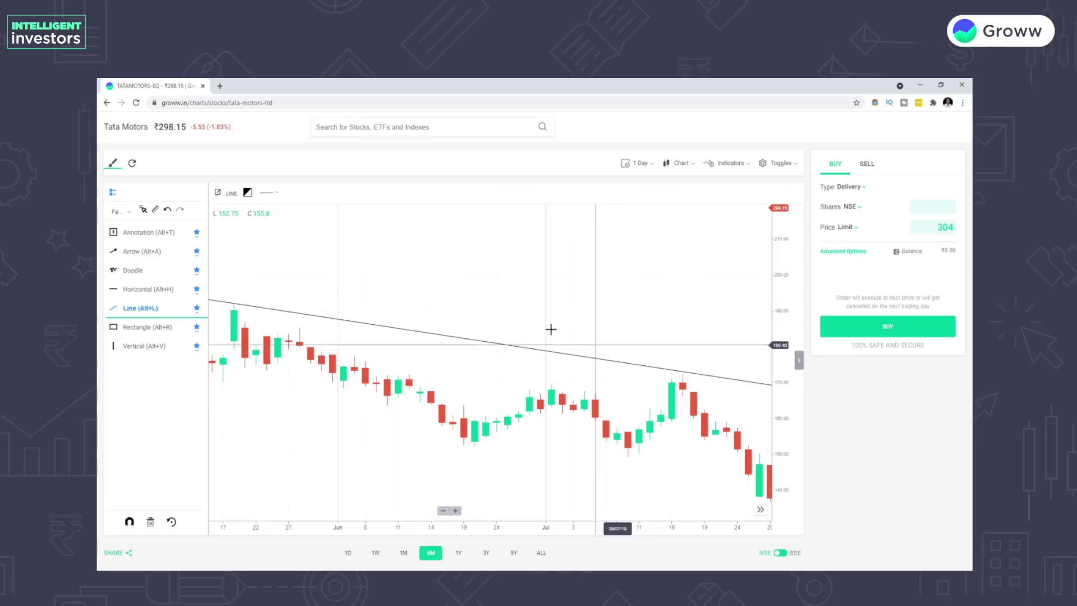
click(113, 164)
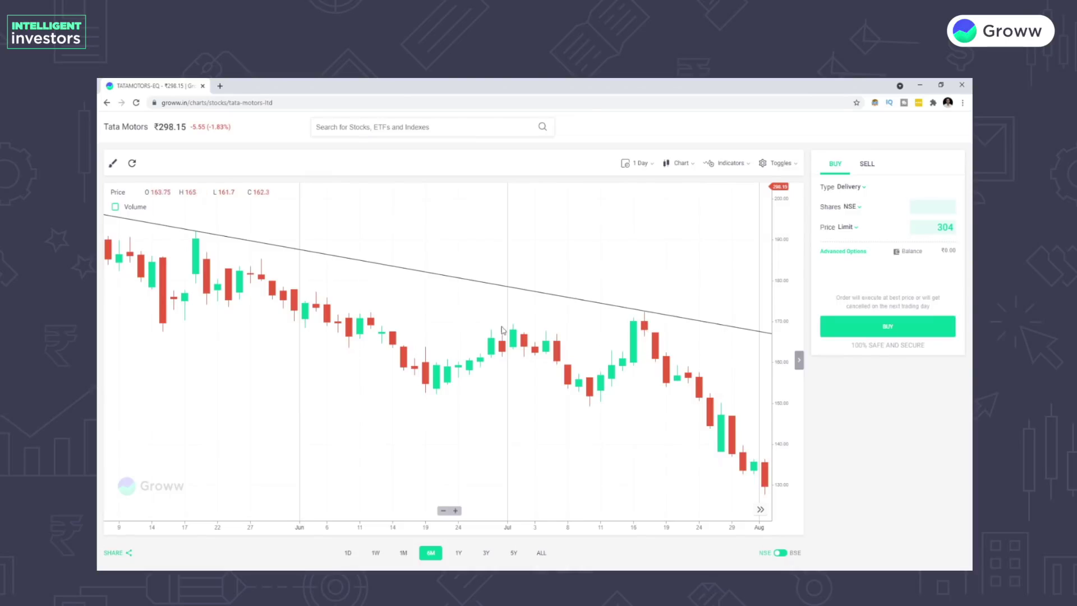
Step: Follow the descending trendline forward through October 2019 to February 2020 and examine how price behaves around it
drag(621, 336, 603, 337)
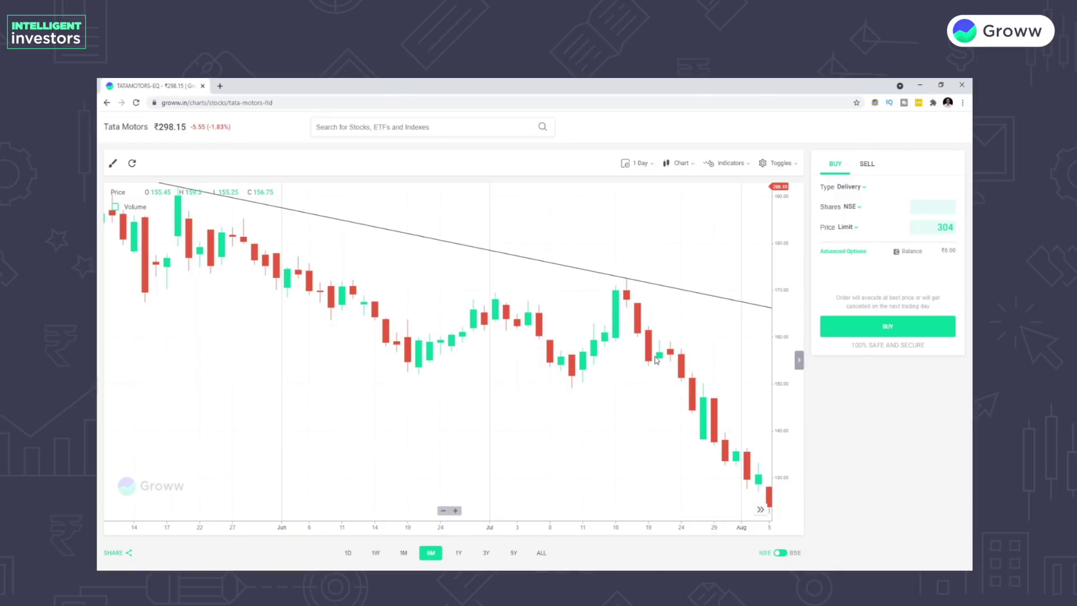
scroll(621, 314, down, 3)
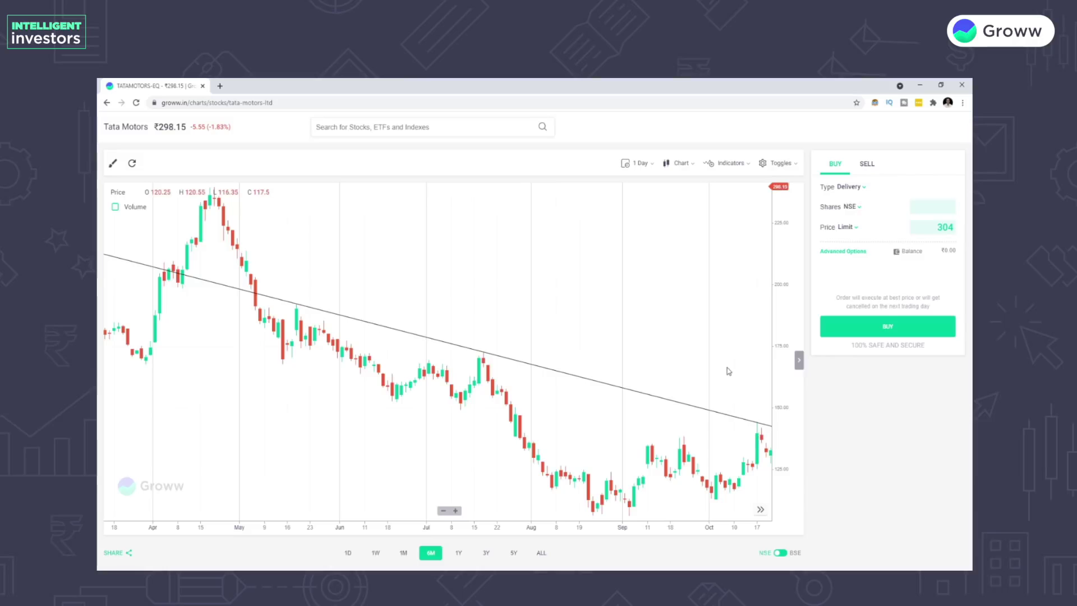
drag(729, 369, 711, 368)
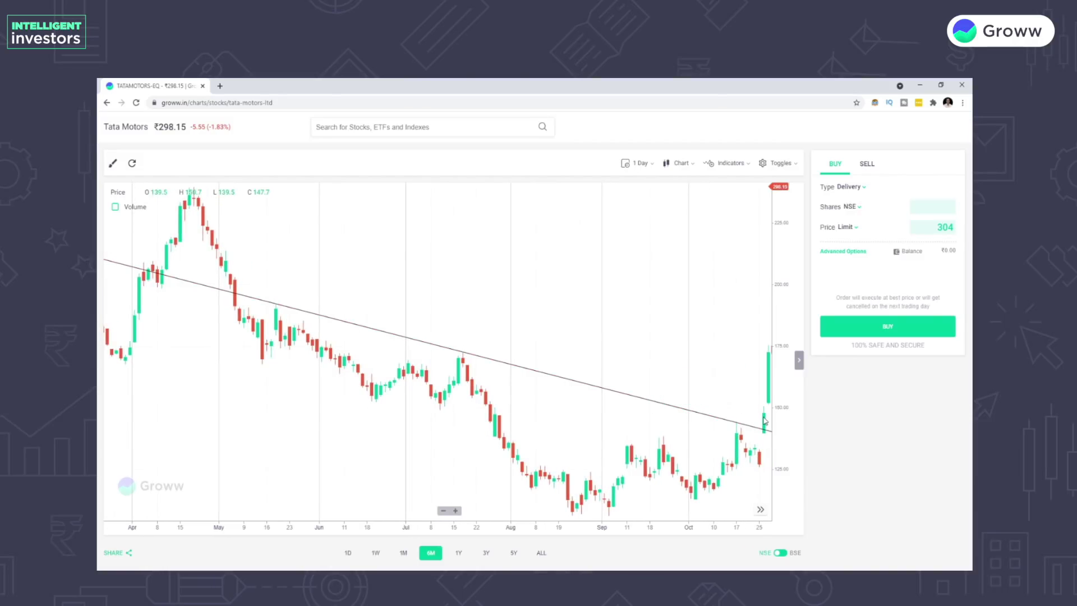
drag(750, 404, 742, 406)
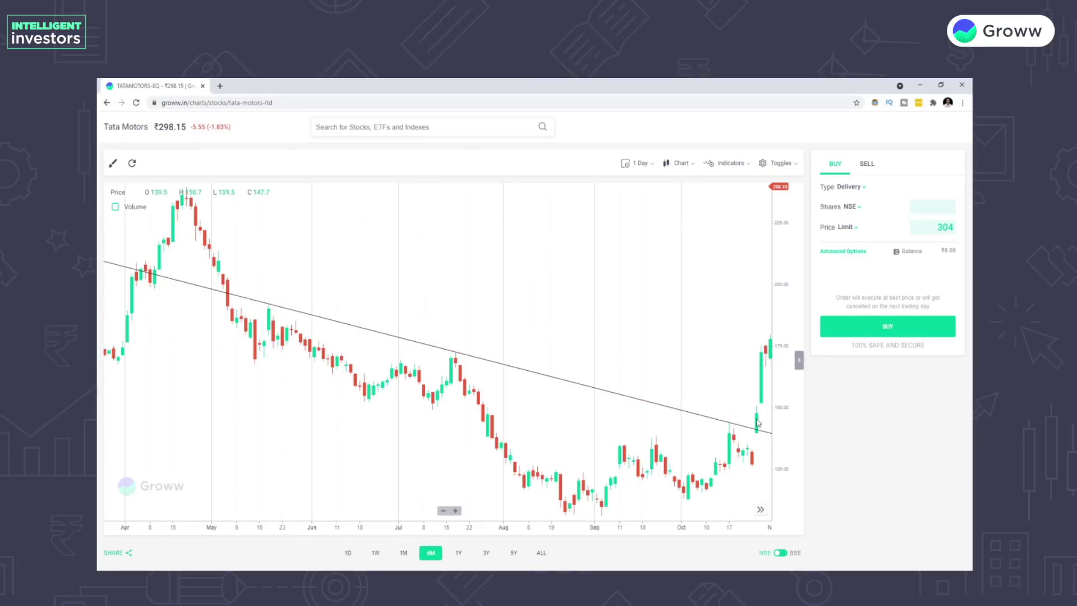
drag(698, 381, 709, 380)
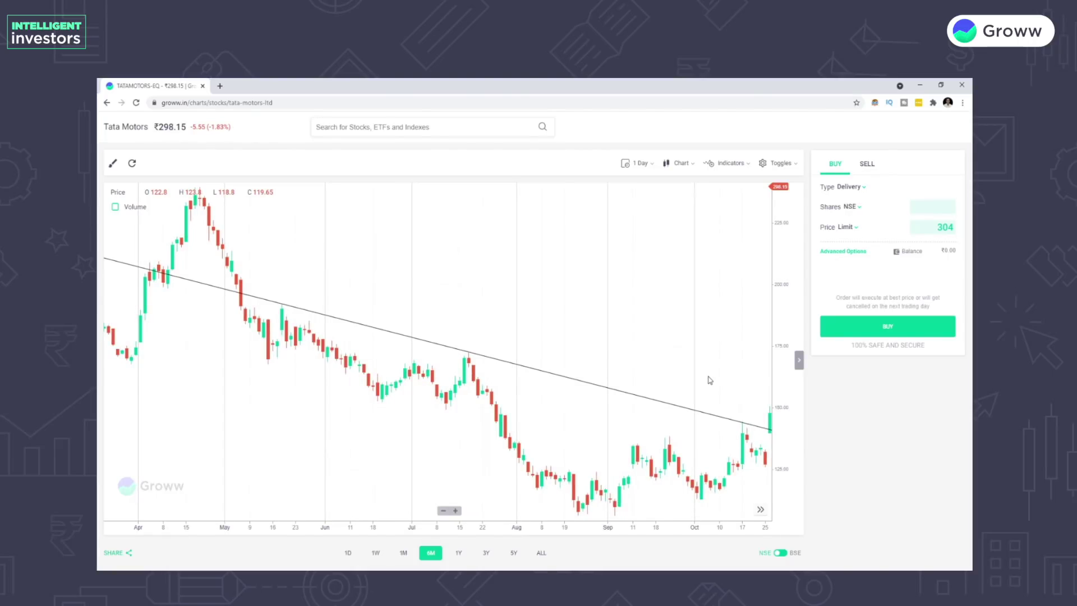
drag(709, 380, 580, 396)
drag(711, 324, 370, 430)
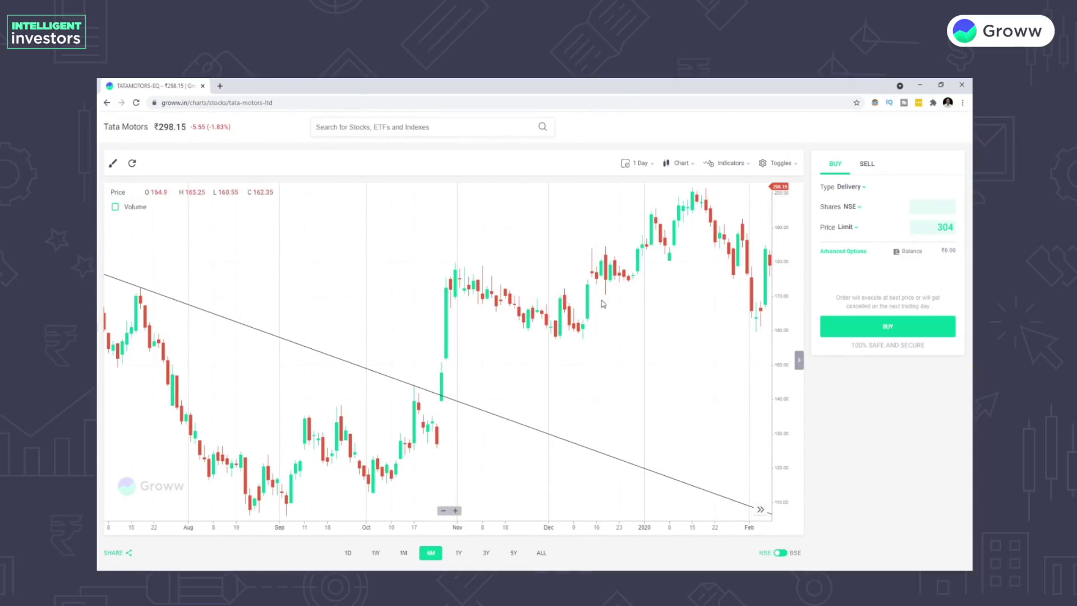
Step: Delete the descending trendline from the Tata Motors chart
mouse_move(452, 403)
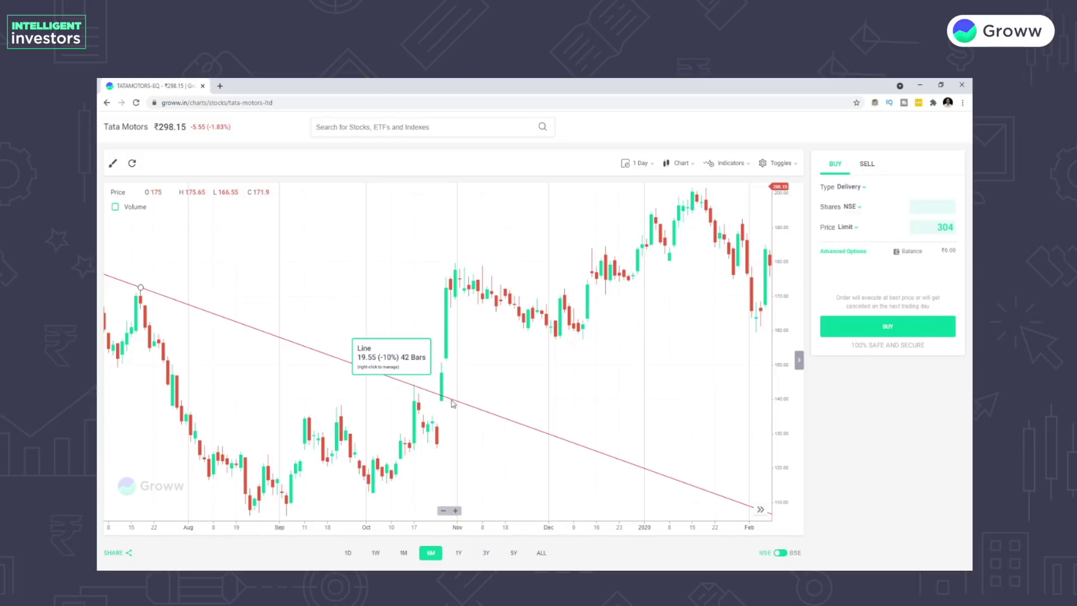
right_click(452, 403)
click(478, 446)
Step: Draw a rising trendline along the lows from early October 2019 to early January 2020
drag(606, 385, 587, 389)
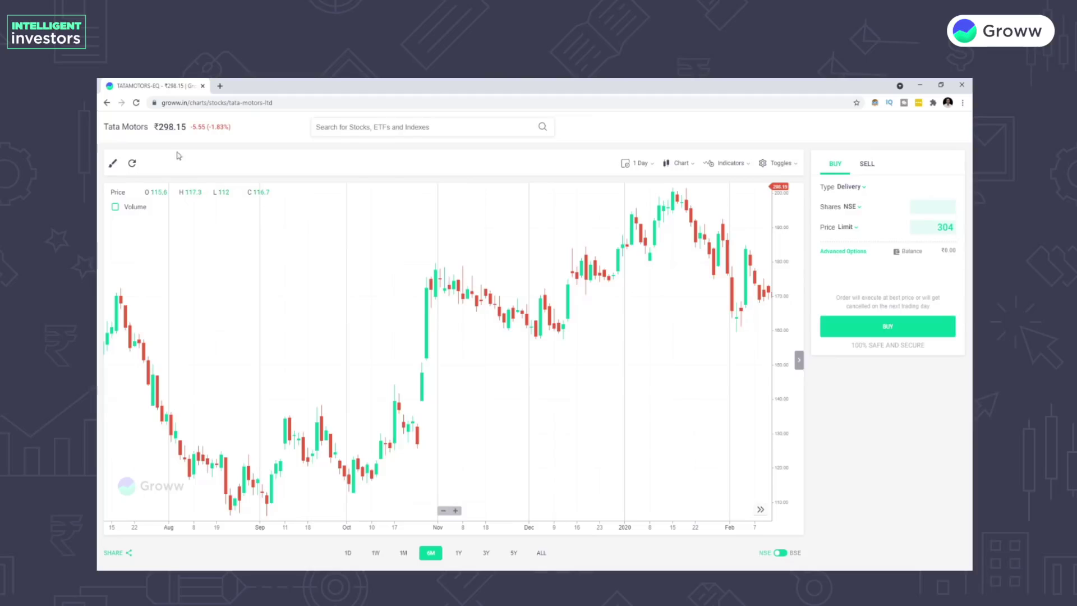
key(alt+l)
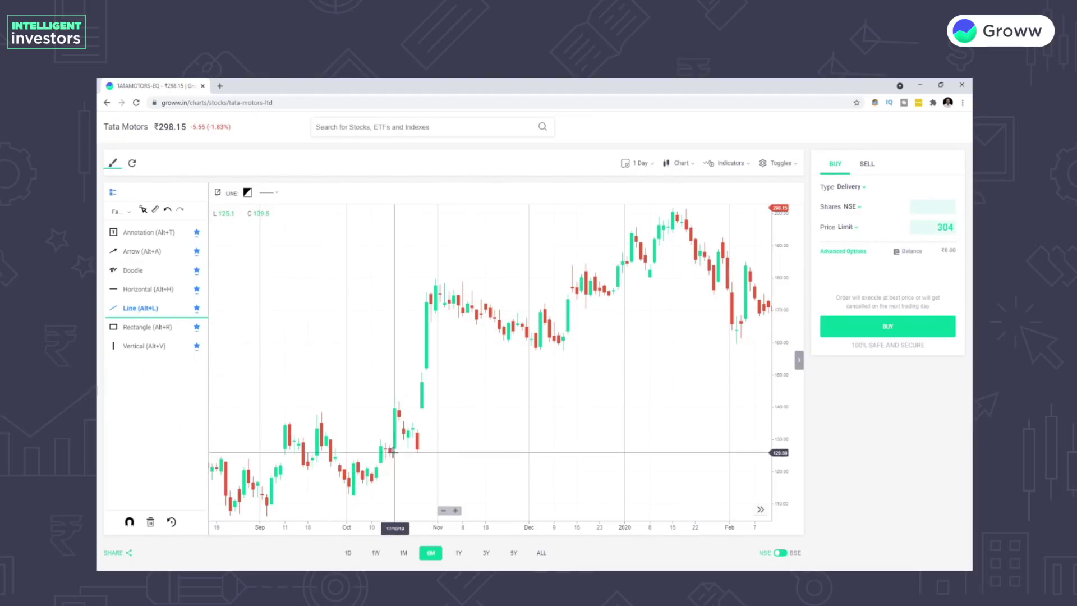
click(354, 495)
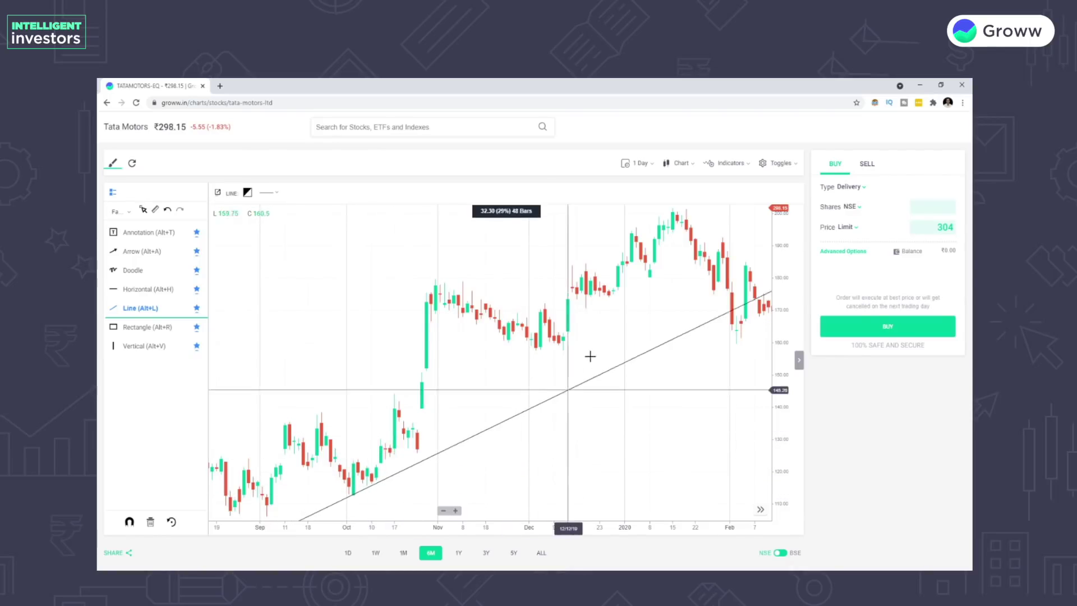
click(650, 278)
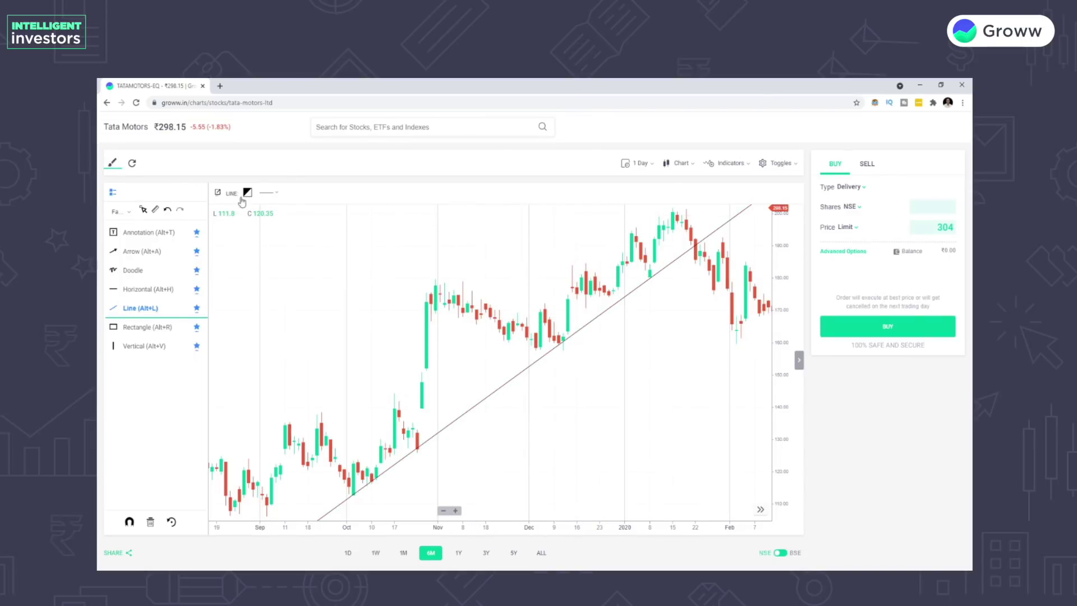
drag(473, 238, 561, 247)
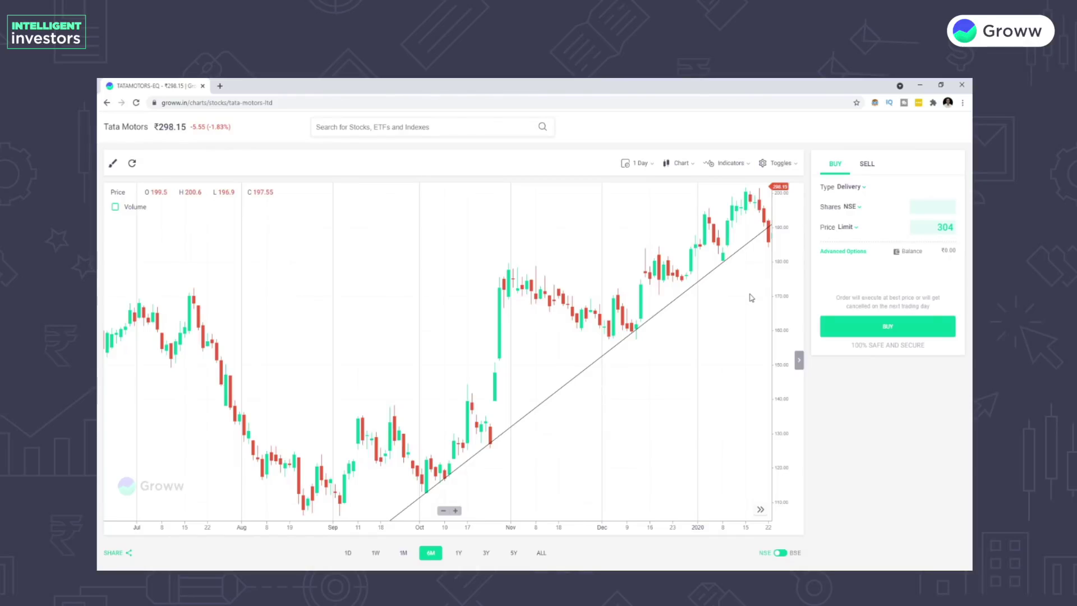
drag(746, 308, 591, 322)
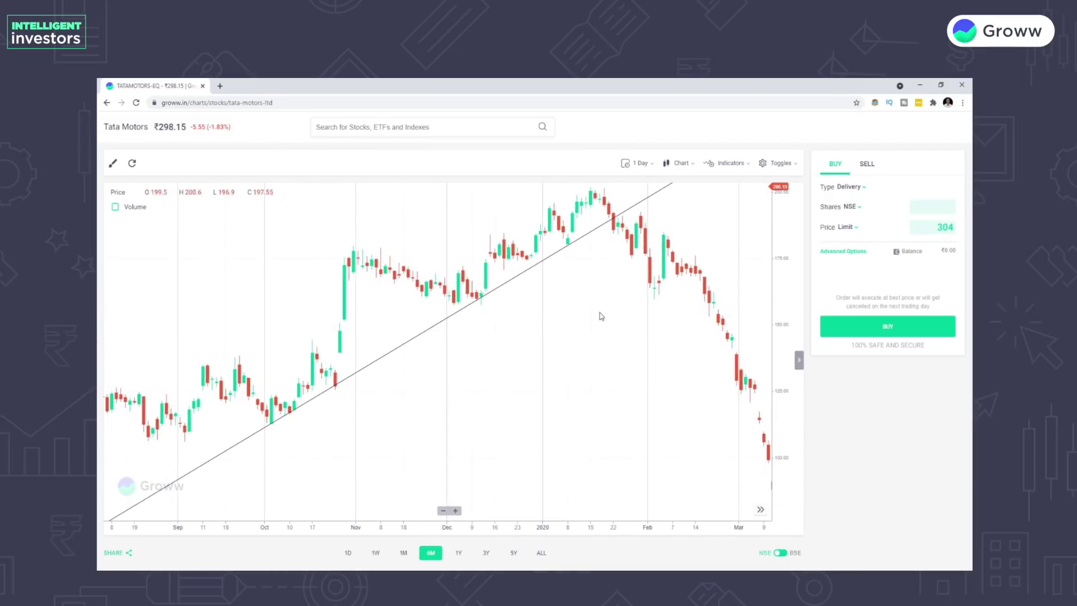
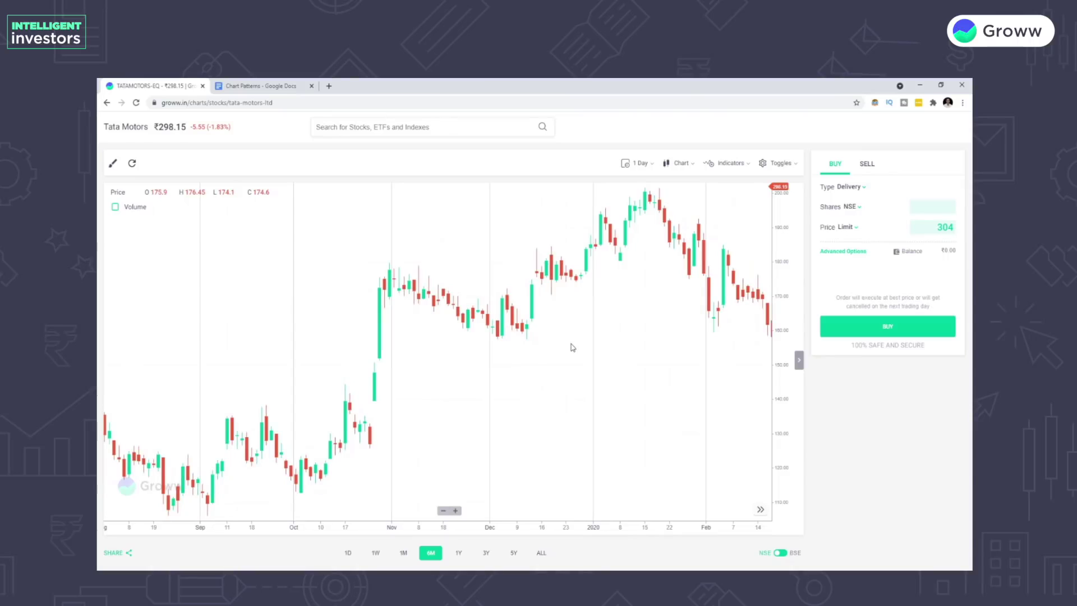
Step: Draw a neckline under the lows of mid-December 2019 and early February 2020
click(117, 168)
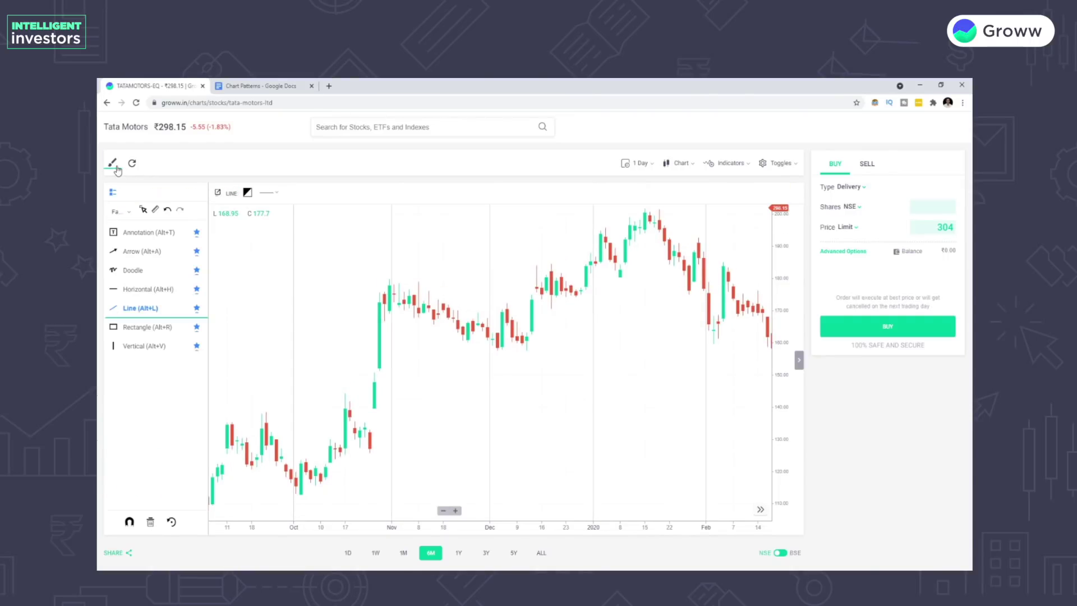
click(525, 349)
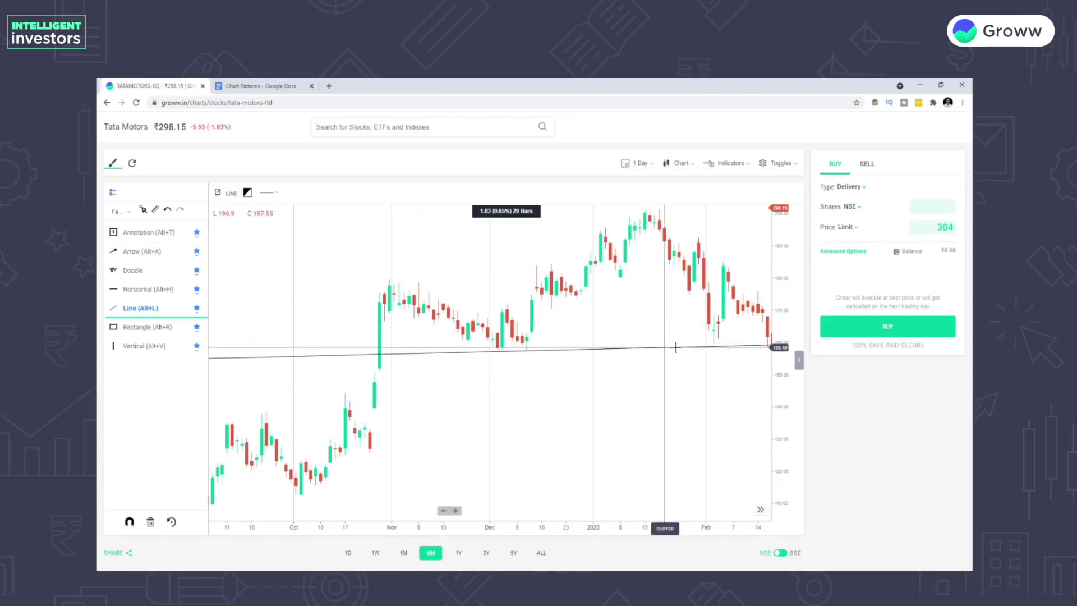
click(714, 345)
click(112, 164)
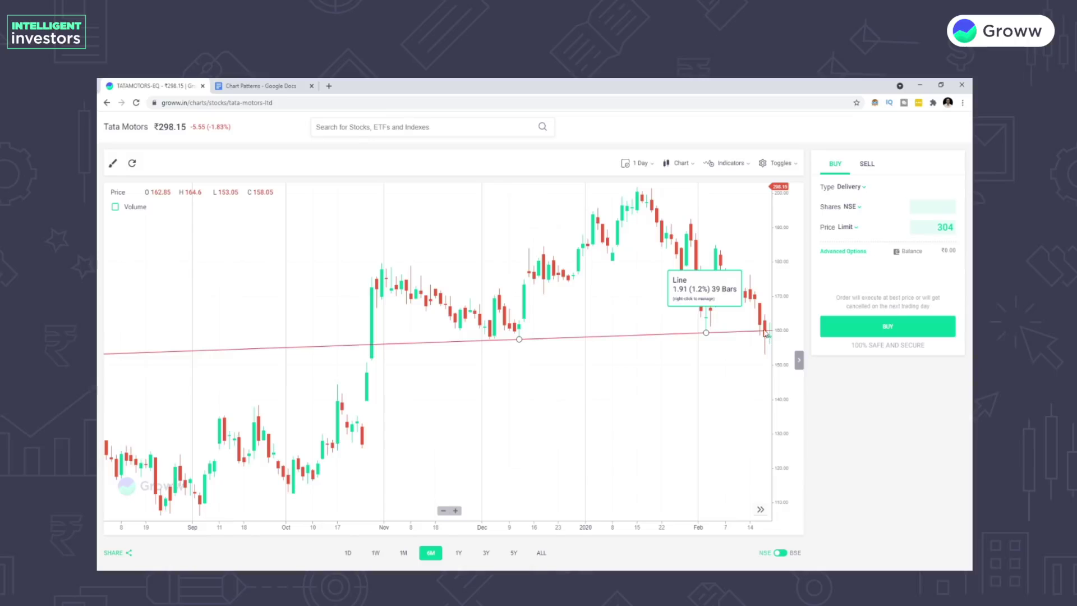
drag(566, 379, 578, 379)
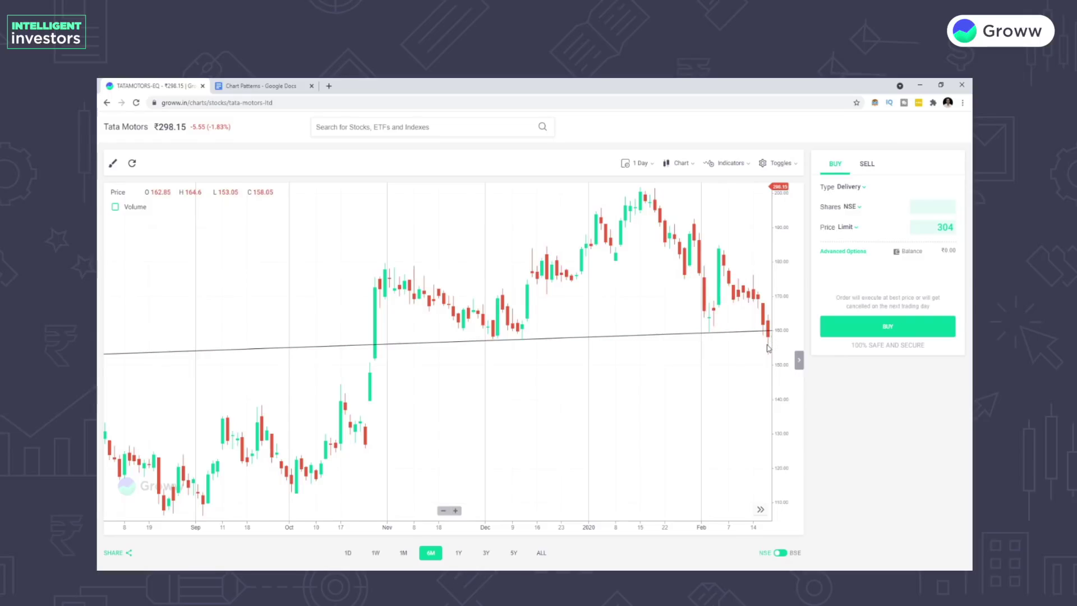
drag(767, 349, 680, 377)
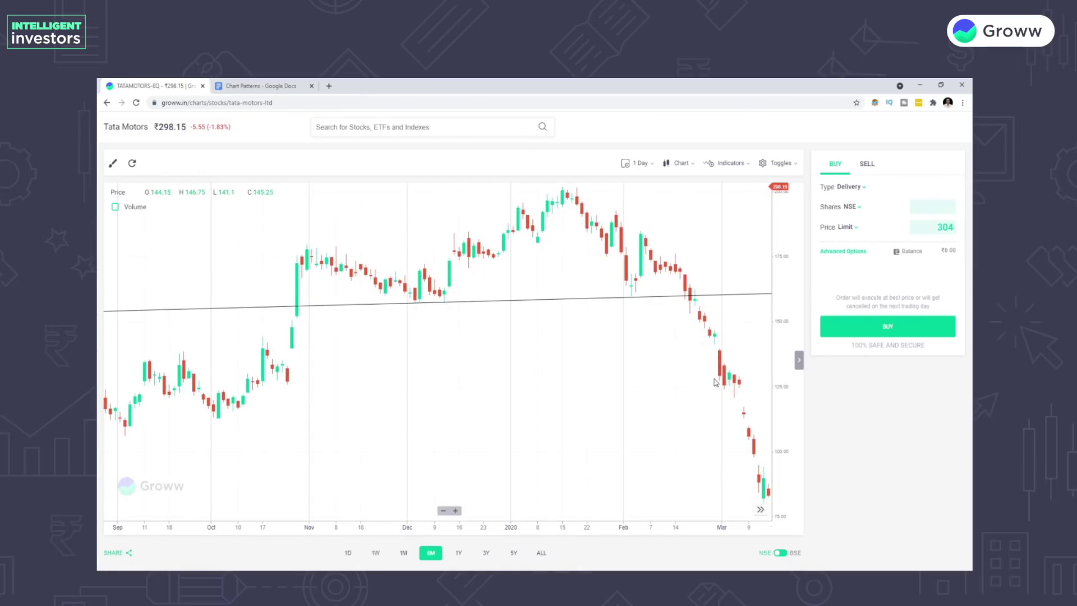
Step: View the Double Bottom diagram in the Chart Patterns document, and delete the neckline from the Tata Motors chart
key(ctrl+Tab)
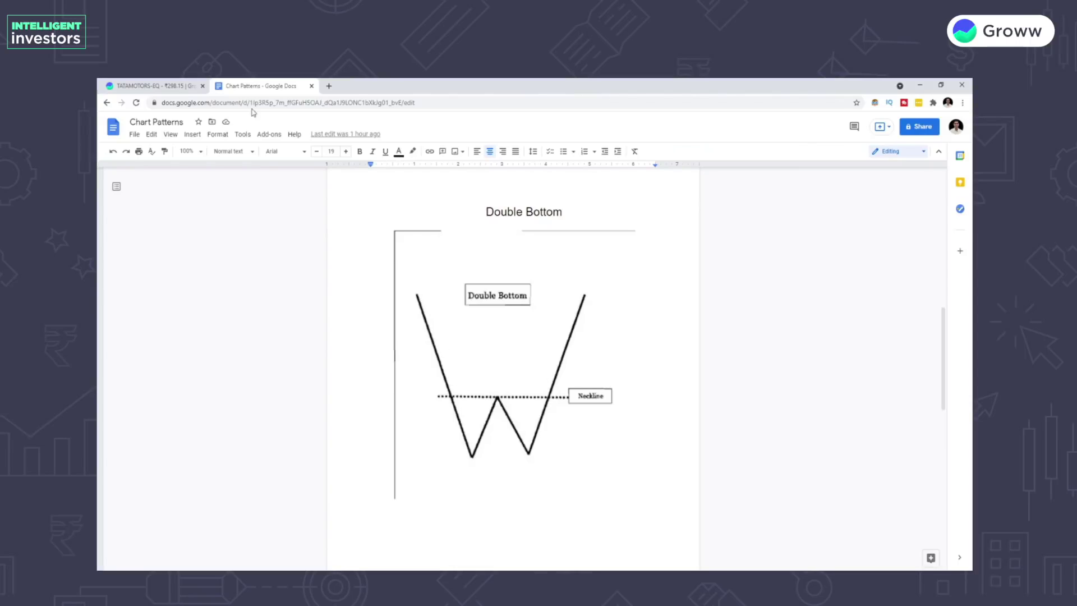
click(185, 87)
right_click(358, 311)
click(373, 352)
Step: Mark the double bottom with freehand Doodle arcs under the late August and early September 2019 lows and over the peak between them
drag(315, 380, 486, 358)
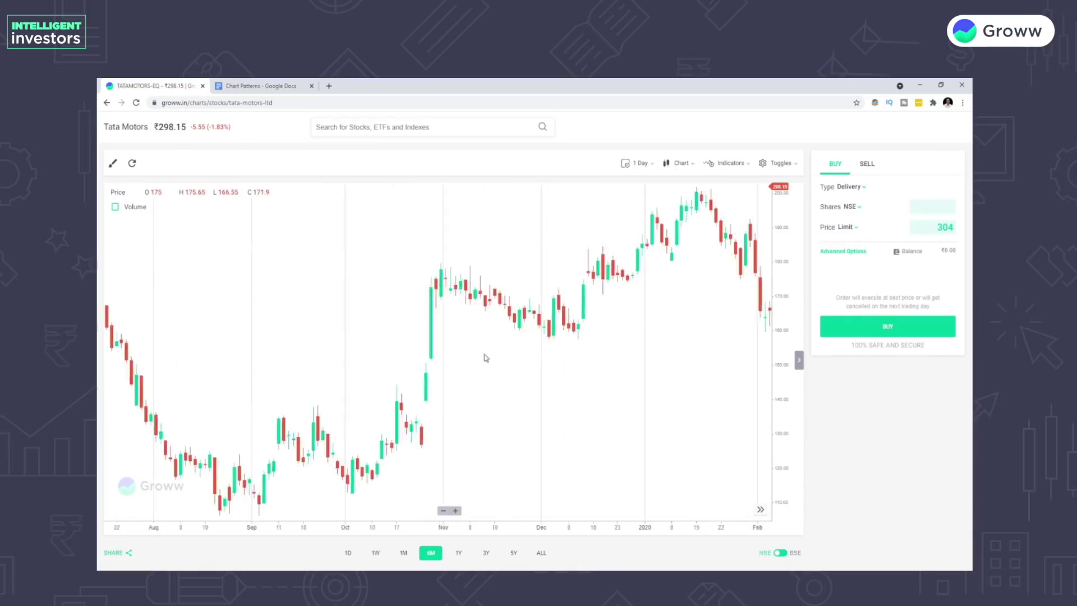
drag(329, 351, 542, 338)
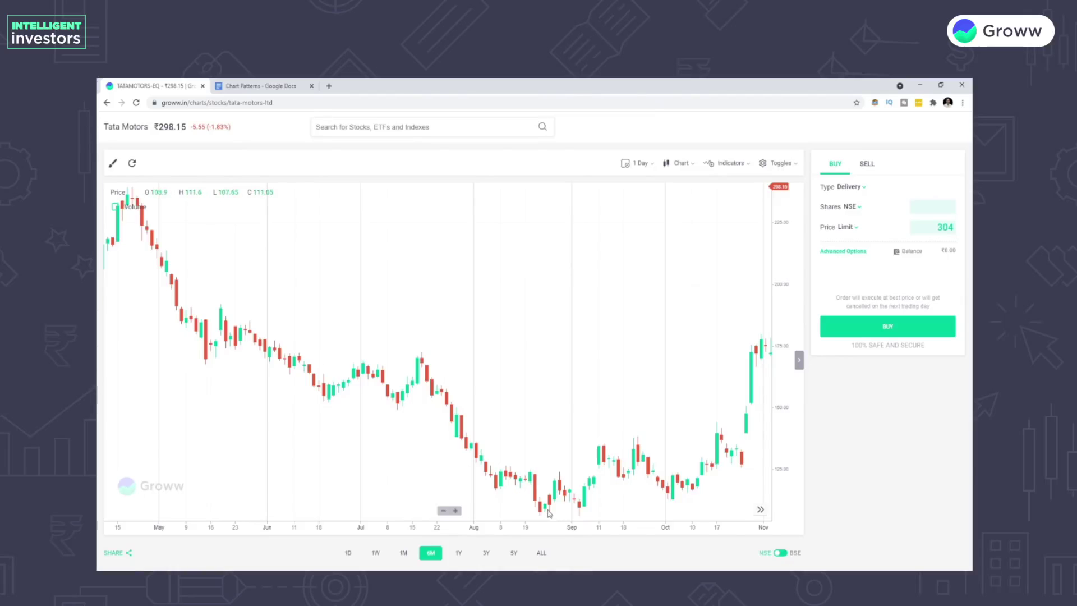
scroll(550, 513, up, 5)
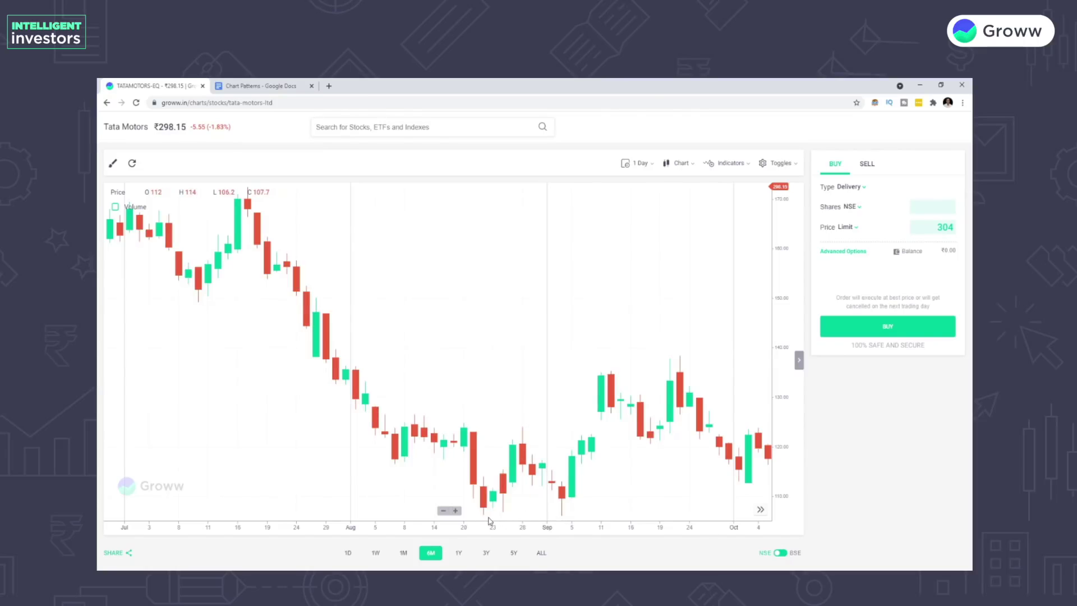
click(112, 164)
click(147, 273)
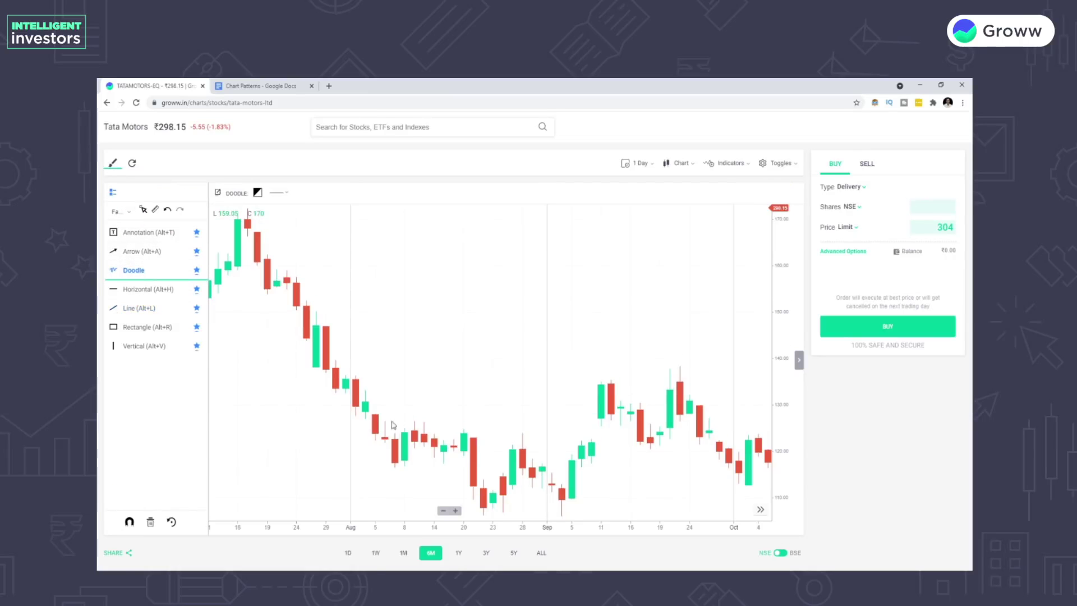
mouse_move(506, 434)
mouse_down()
mouse_move(523, 426)
mouse_move(532, 440)
mouse_up()
drag(475, 512, 577, 507)
key(Escape)
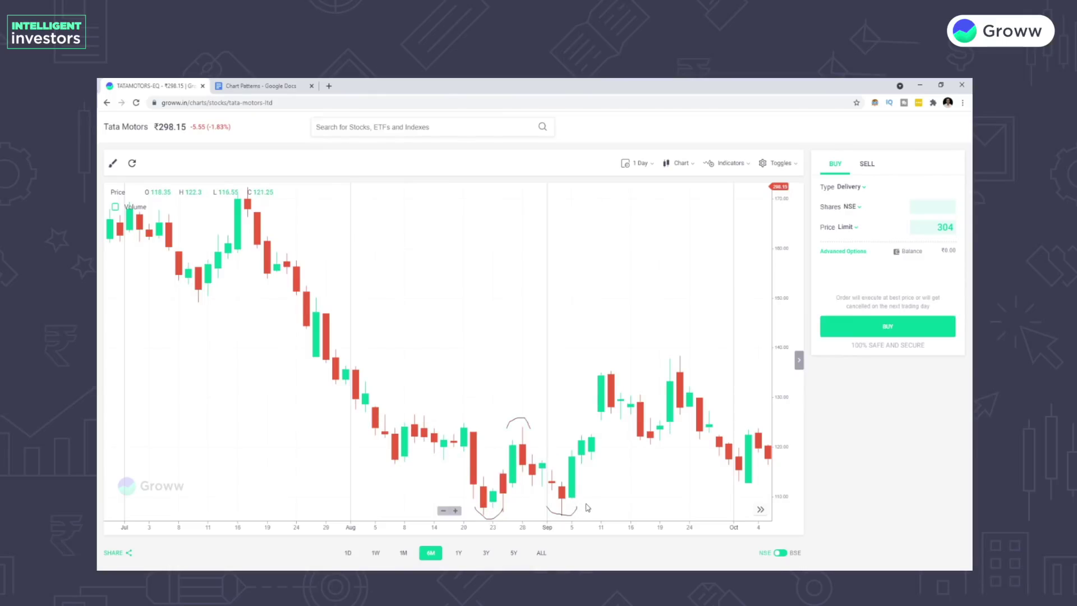
mouse_move(599, 361)
mouse_down()
mouse_move(385, 356)
mouse_move(449, 324)
mouse_up()
scroll(411, 336, down, 3)
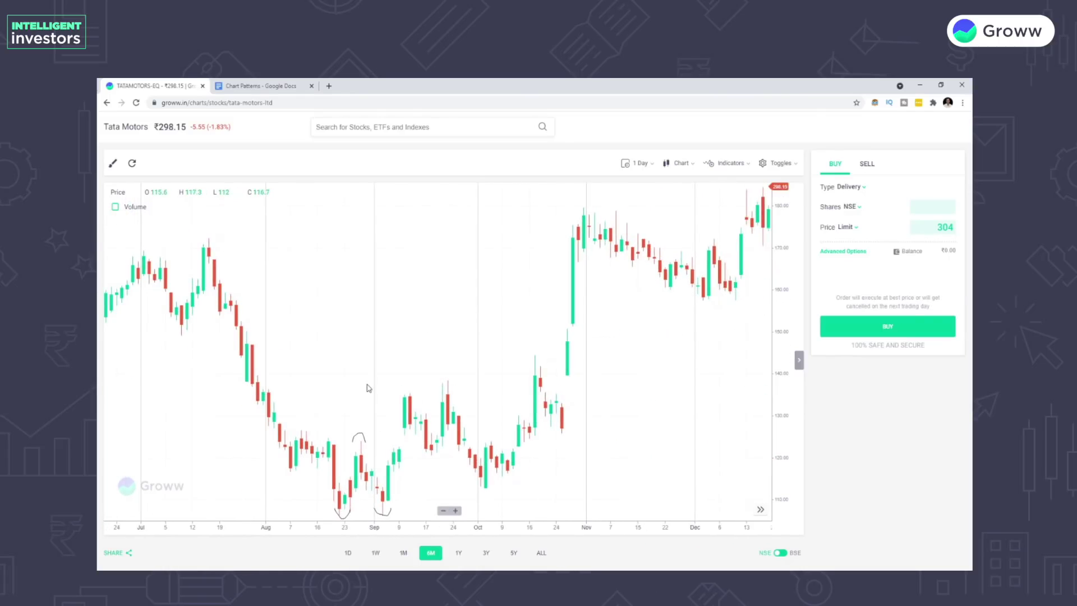
drag(368, 388, 386, 372)
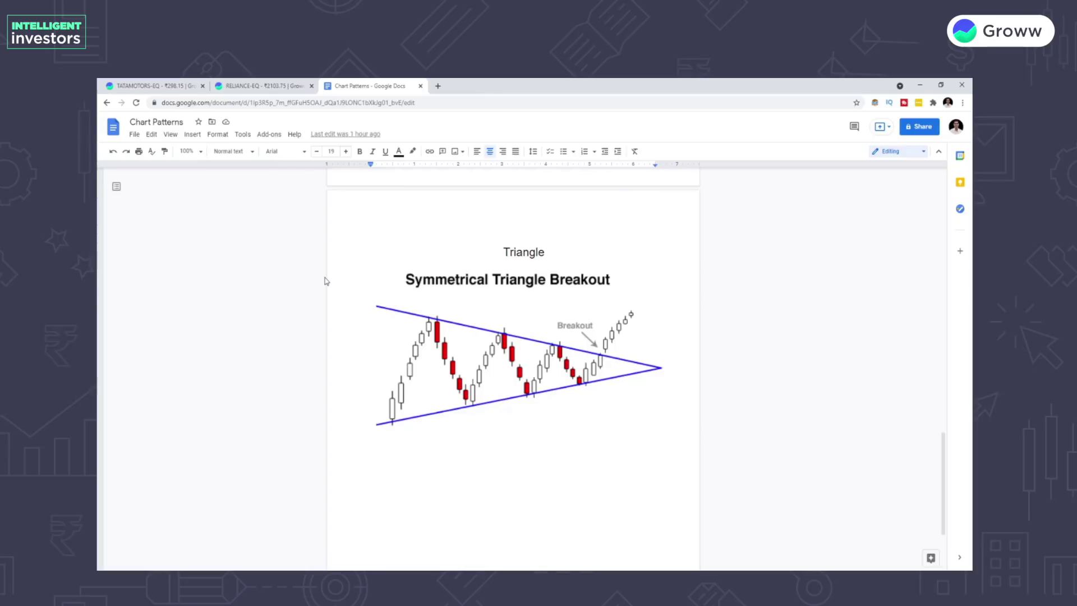
Step: Switch to the Reliance Industries chart and draw a falling trendline across the highs of mid-December and late December 2018
click(283, 87)
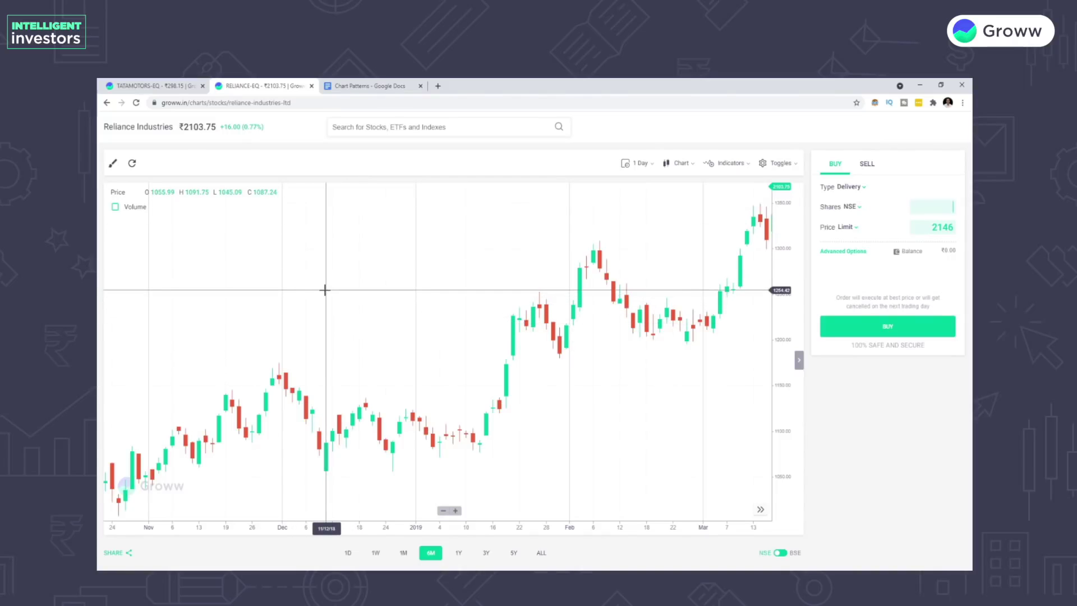
click(113, 163)
click(156, 306)
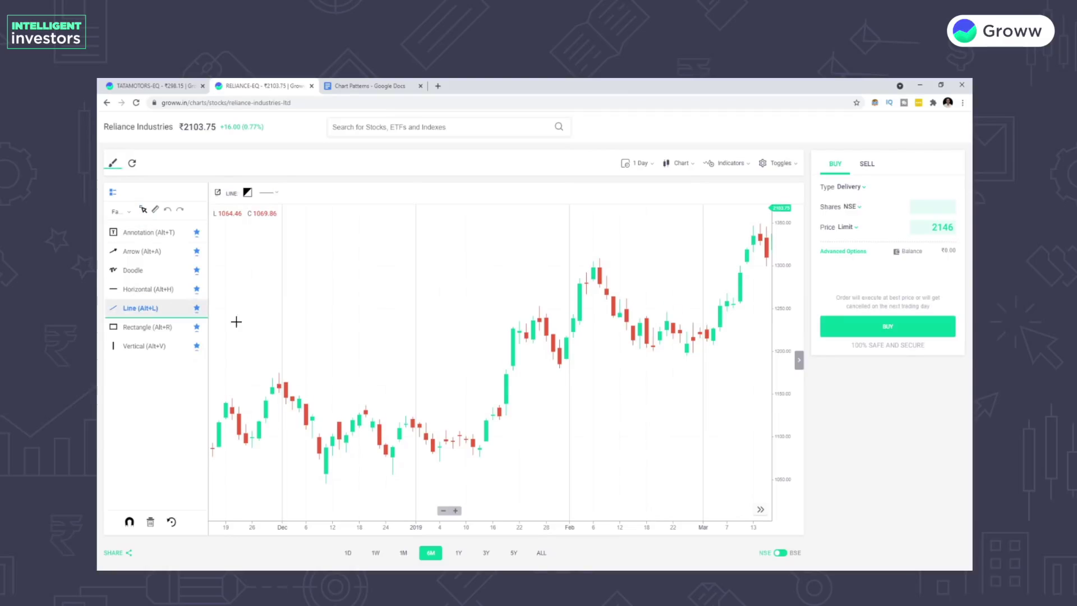
click(366, 405)
click(404, 414)
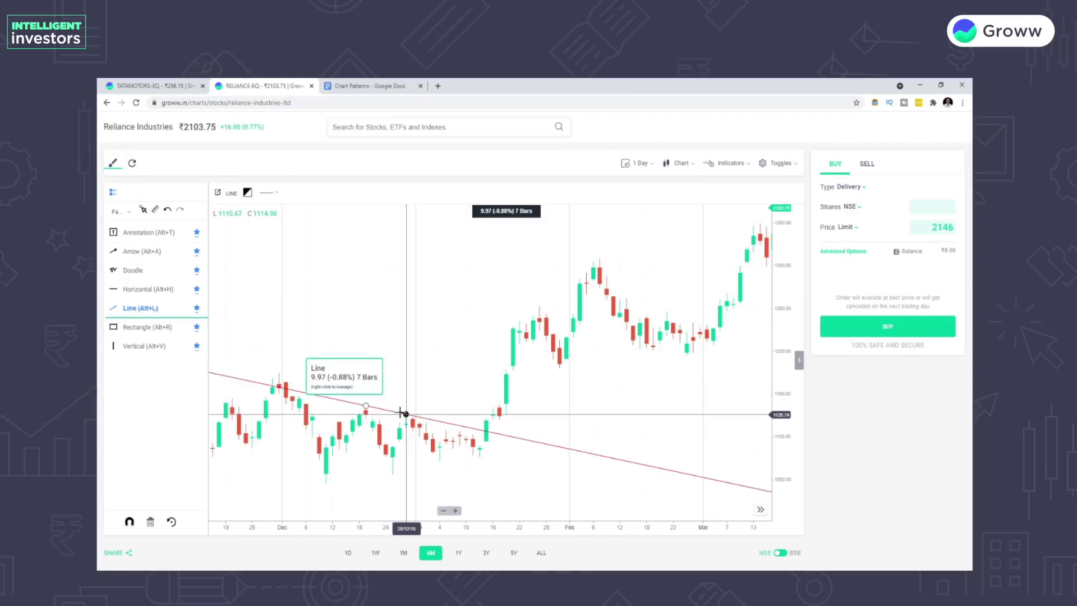
Step: Draw a rising trendline under the lows of 11 December 2018 and mid-January 2019, and close the drawing tools
click(326, 483)
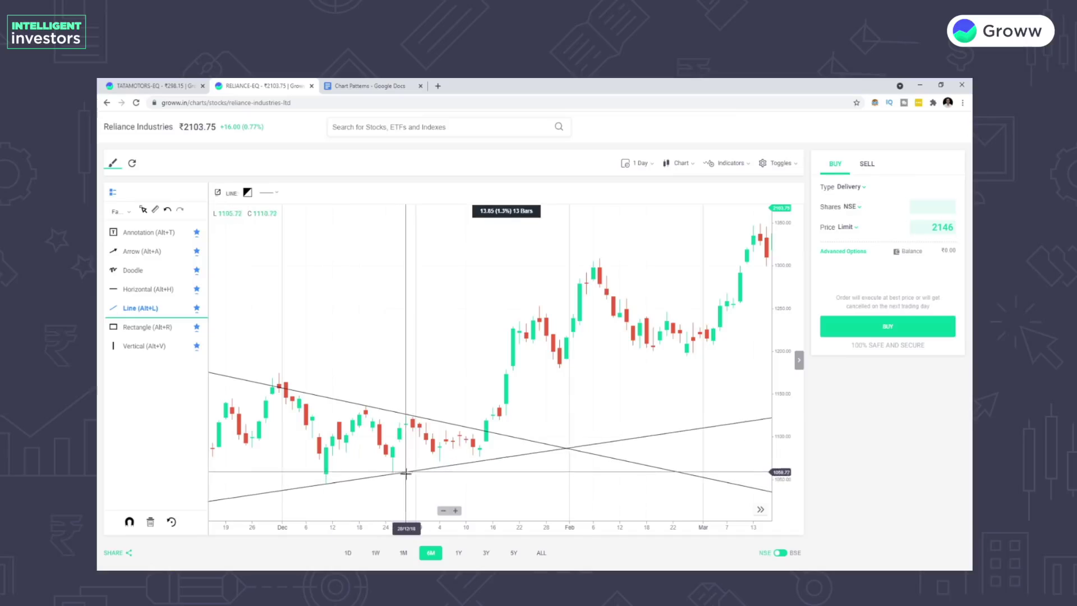
click(480, 457)
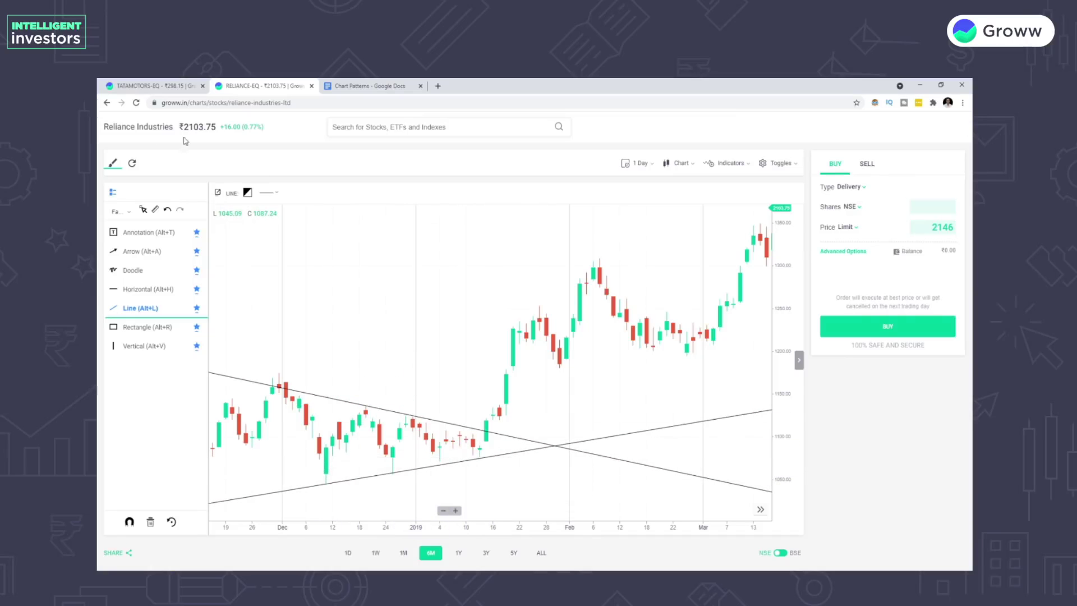
click(110, 165)
Step: Examine the triangle between the two trendlines and the January 2019 breakout on the Reliance Industries chart
scroll(395, 308, up, 6)
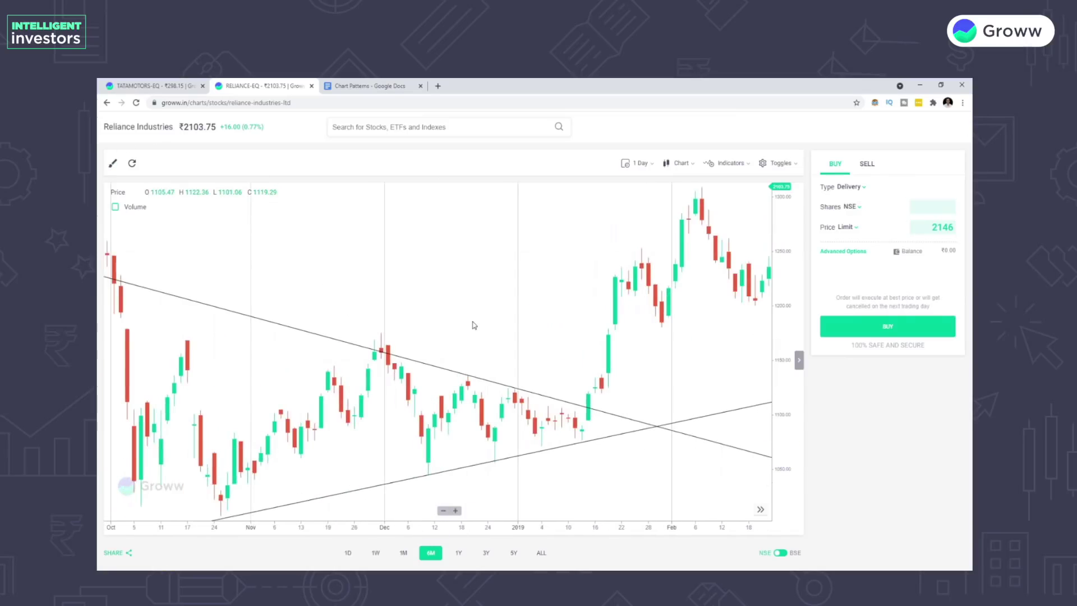
drag(557, 268, 509, 287)
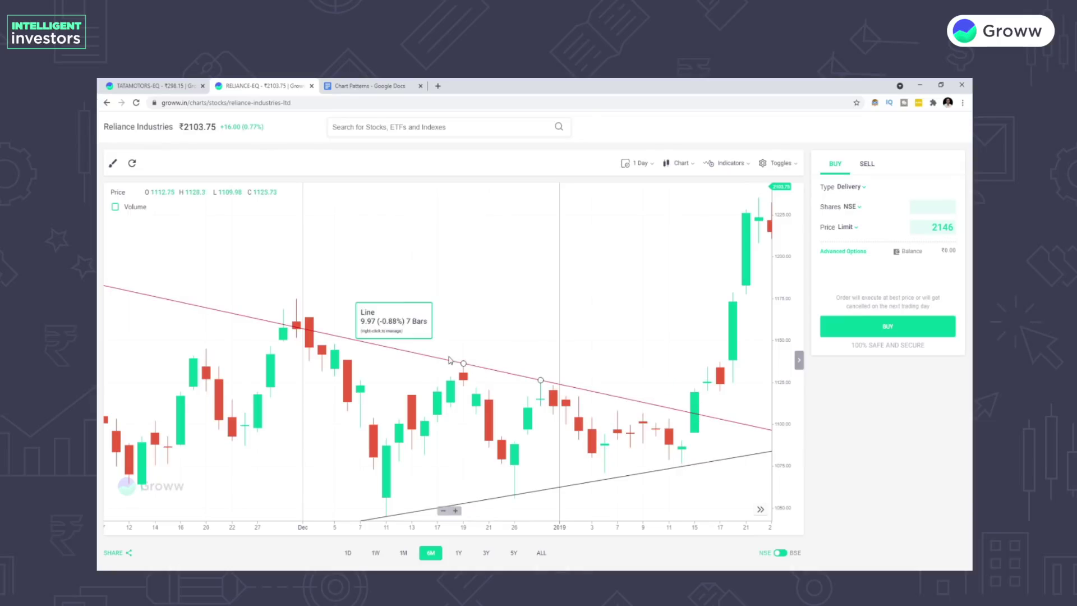
drag(694, 330, 634, 340)
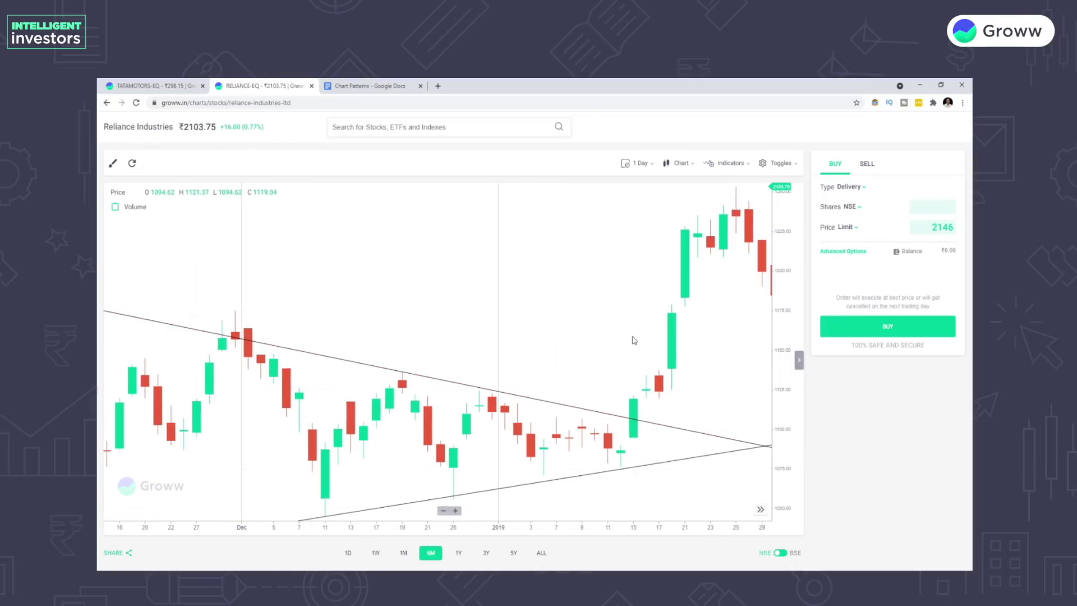
scroll(567, 336, down, 5)
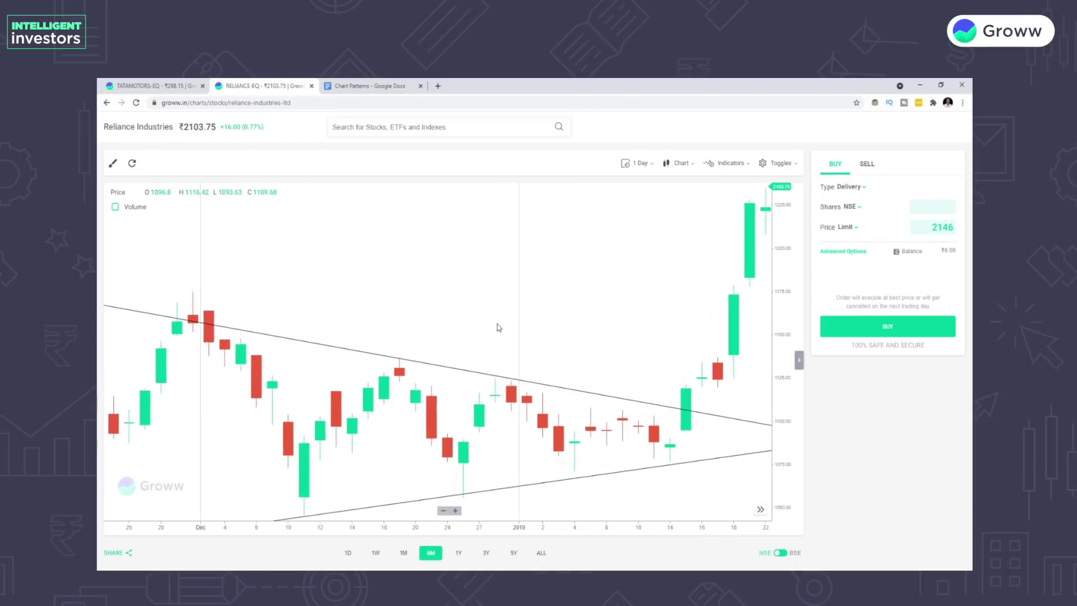
drag(522, 312, 549, 304)
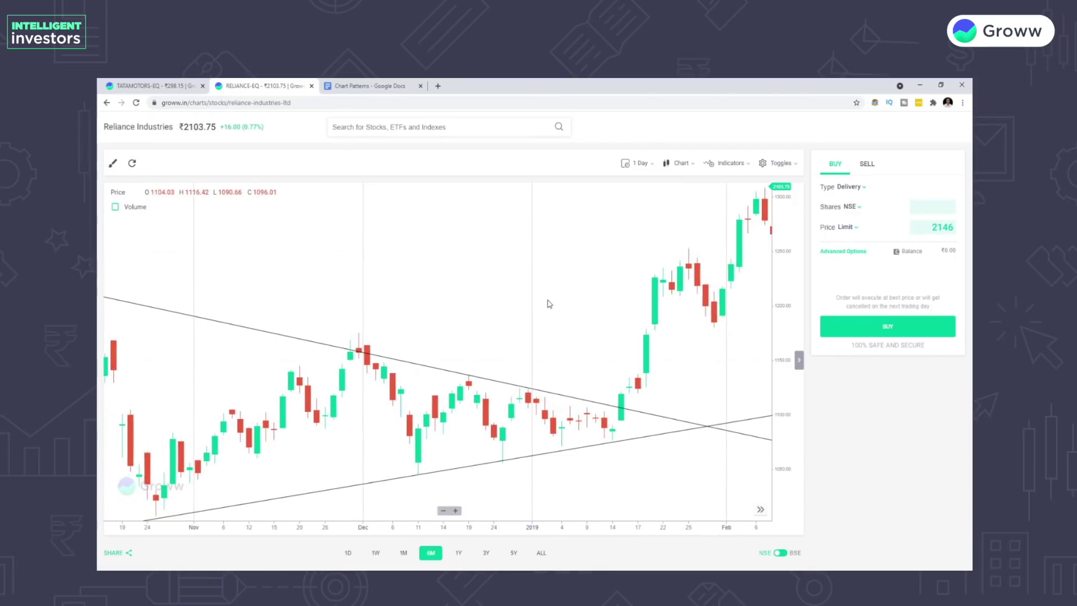
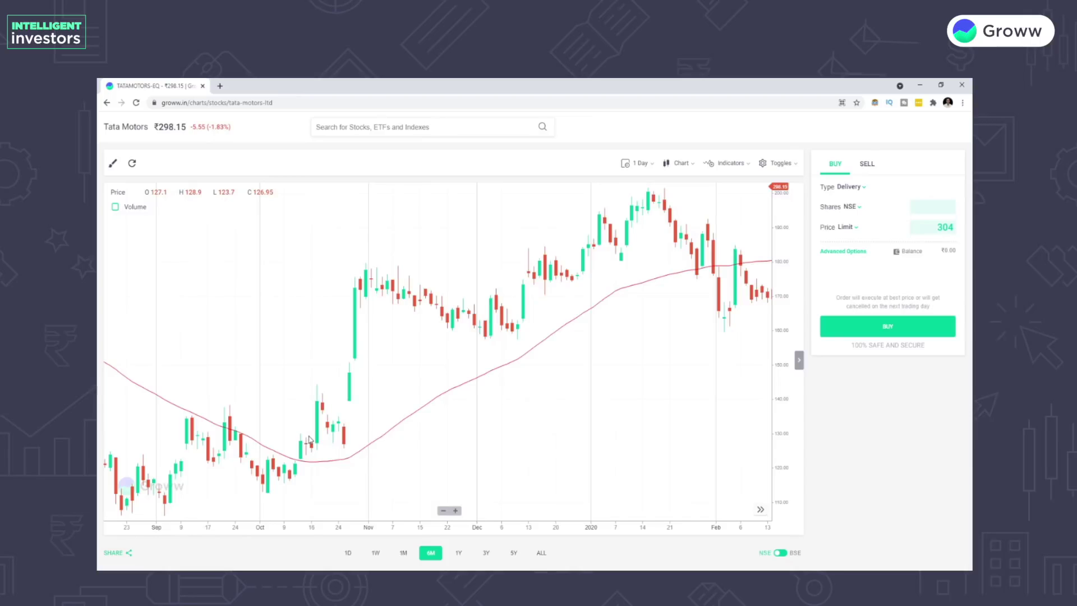
Step: Examine how the Tata Motors price moves relative to the moving average, from its October 2019 upward crossing to the February 2020 breakdown
scroll(314, 426, left, 2)
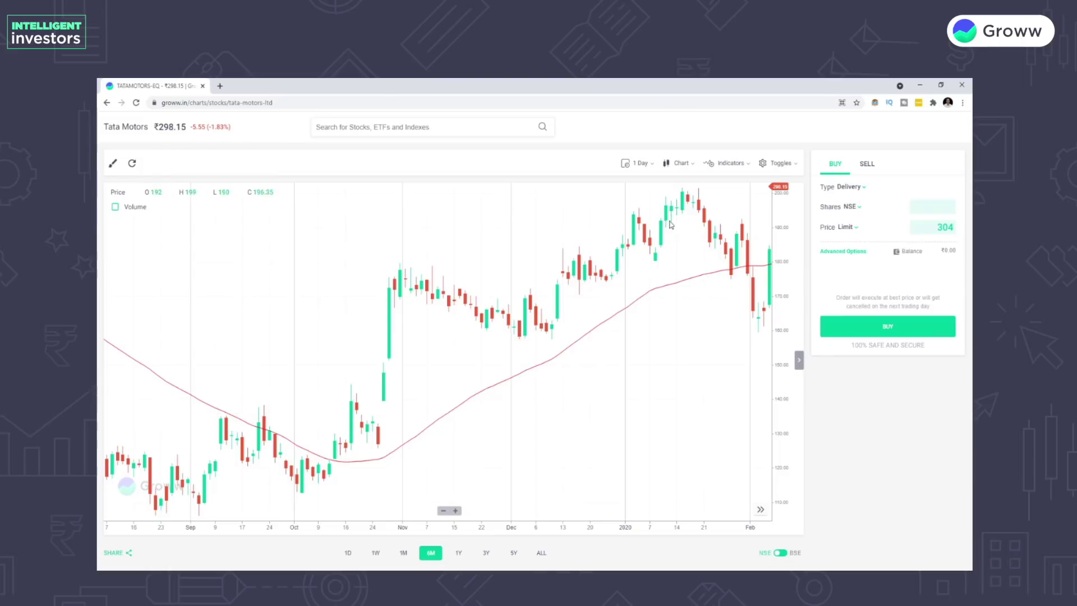
drag(698, 244, 661, 260)
scroll(662, 260, right, 1)
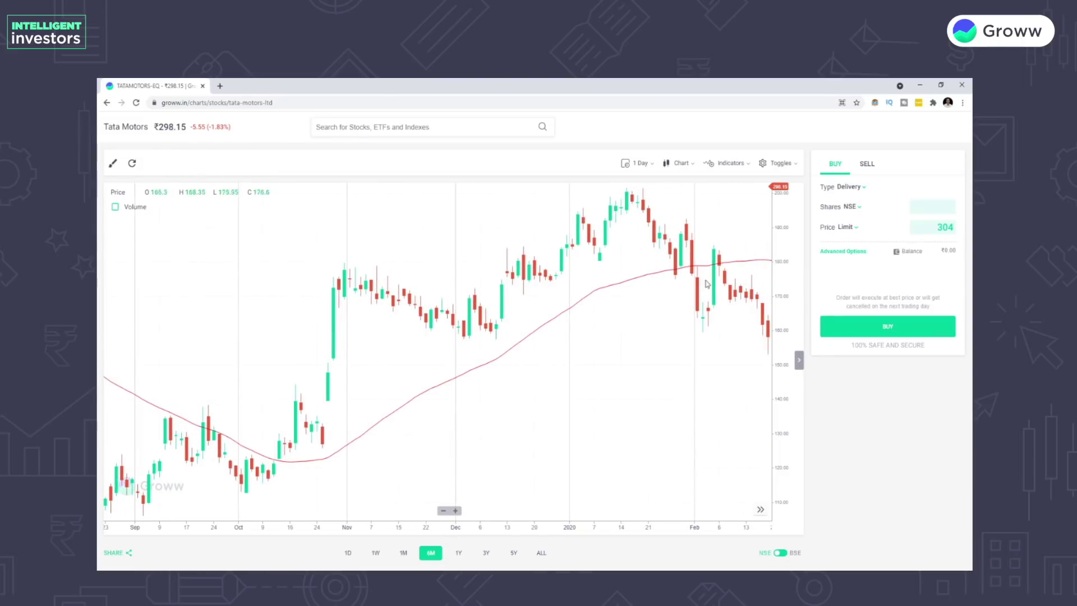
drag(704, 362, 561, 368)
scroll(579, 396, left, 5)
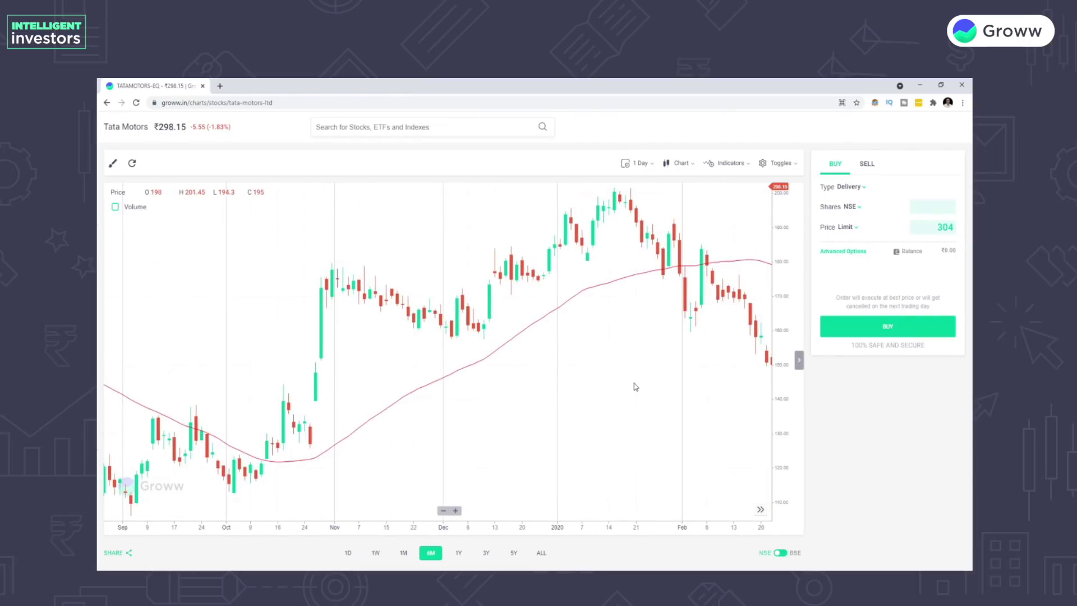
scroll(634, 384, up, 4)
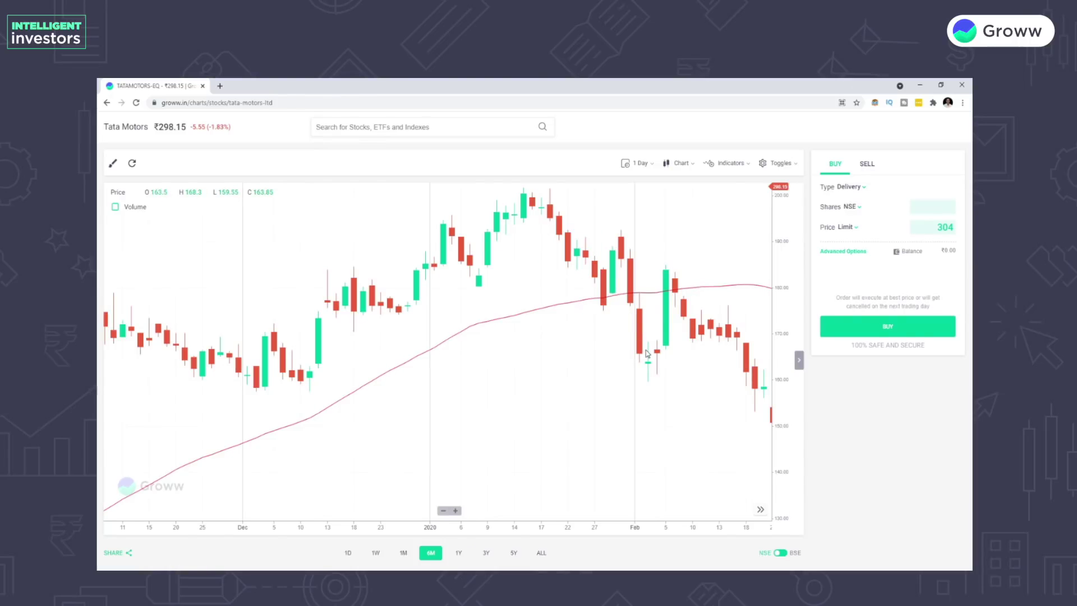
scroll(646, 353, down, 2)
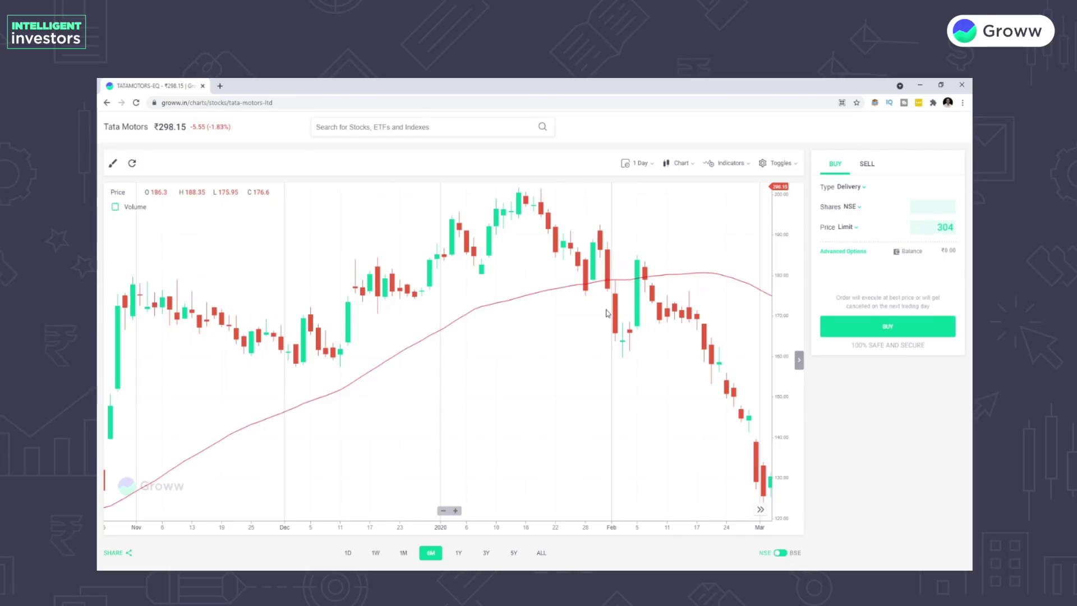
Step: Replace the moving average on the Tata Motors chart with the RSI (14) indicator
click(732, 164)
click(675, 221)
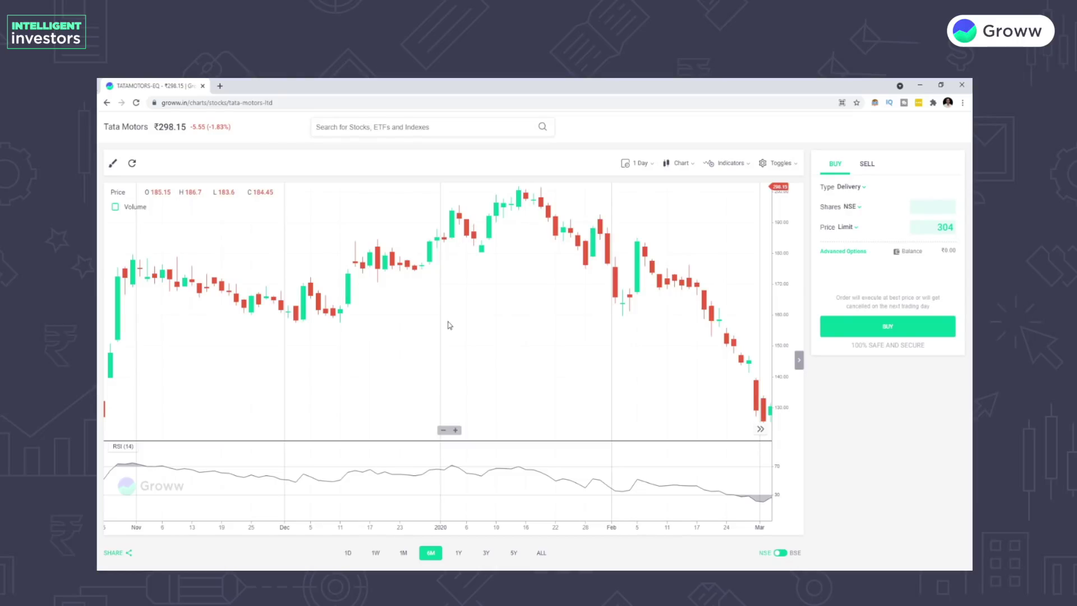
Step: Compare the RSI overbought and oversold zones with the Tata Motors price swings from July 2019 to August 2020
drag(330, 332, 482, 328)
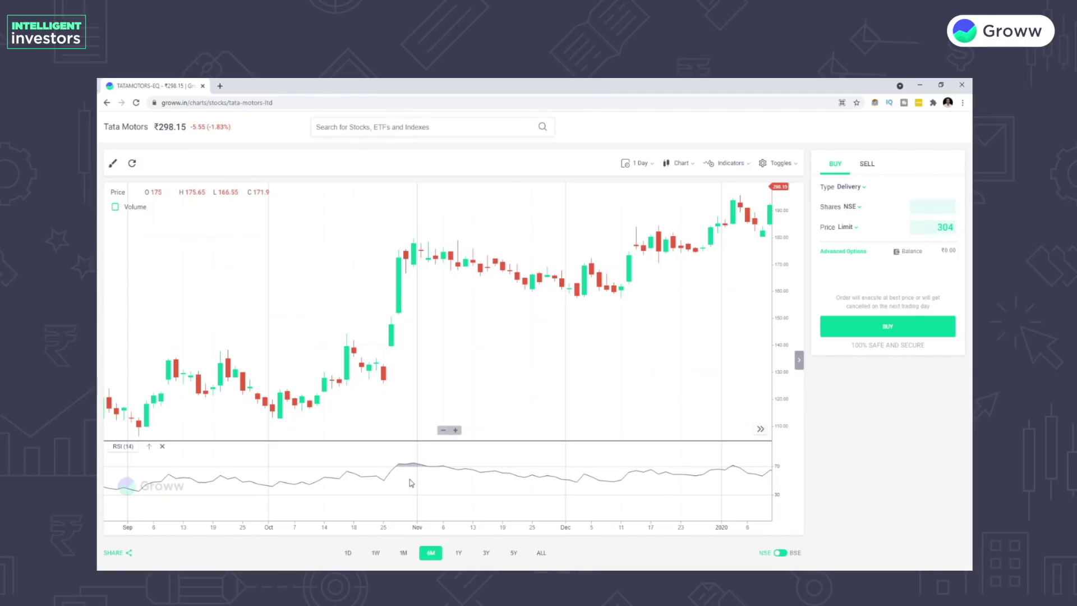
drag(411, 483, 438, 483)
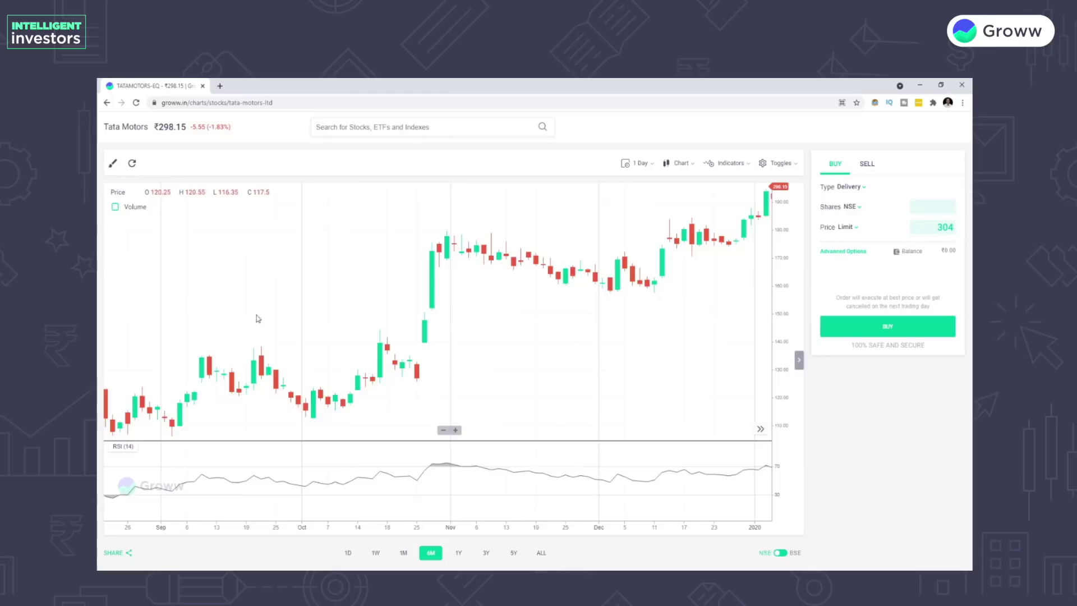
drag(257, 315, 314, 322)
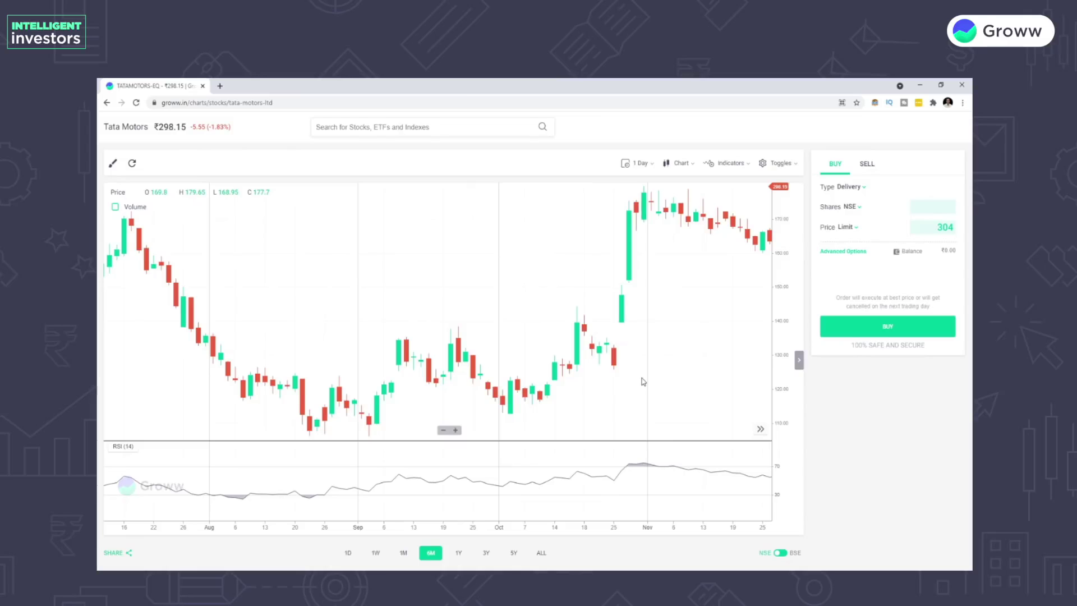
scroll(637, 380, right, 5)
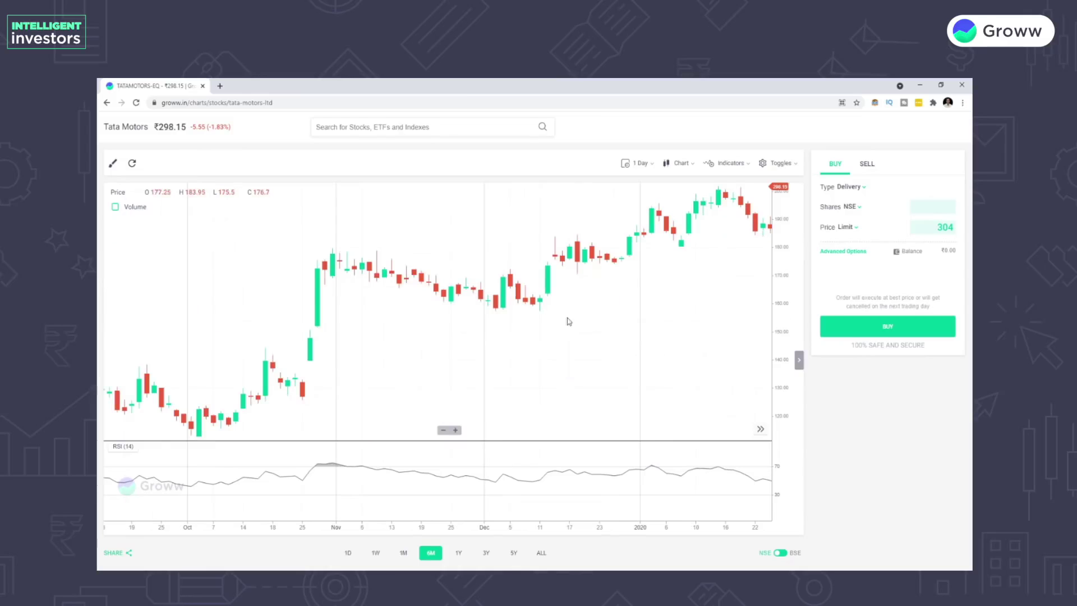
drag(632, 317, 473, 329)
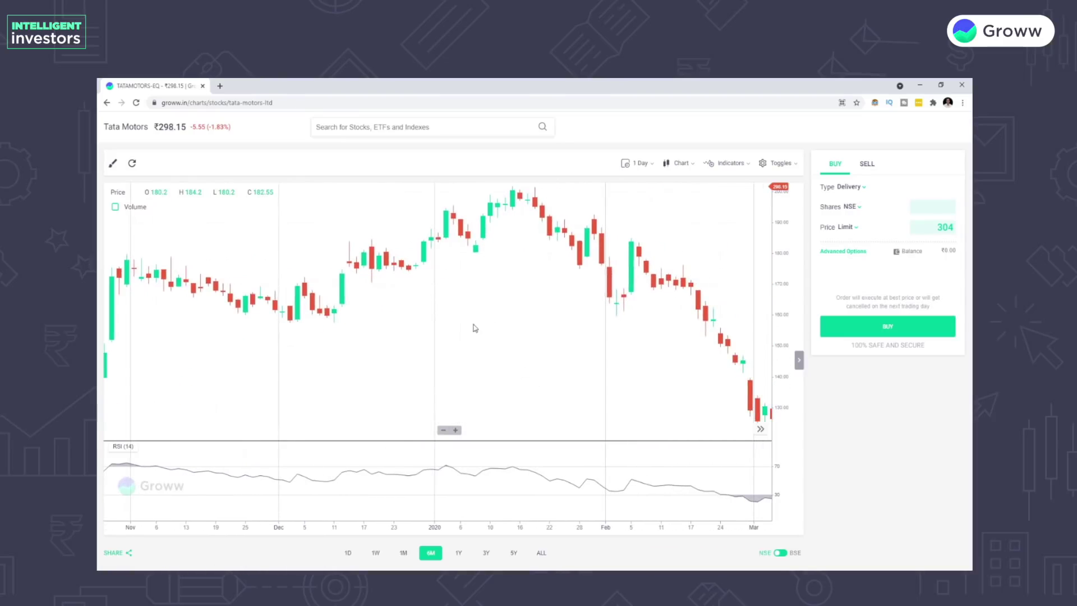
drag(621, 346, 654, 346)
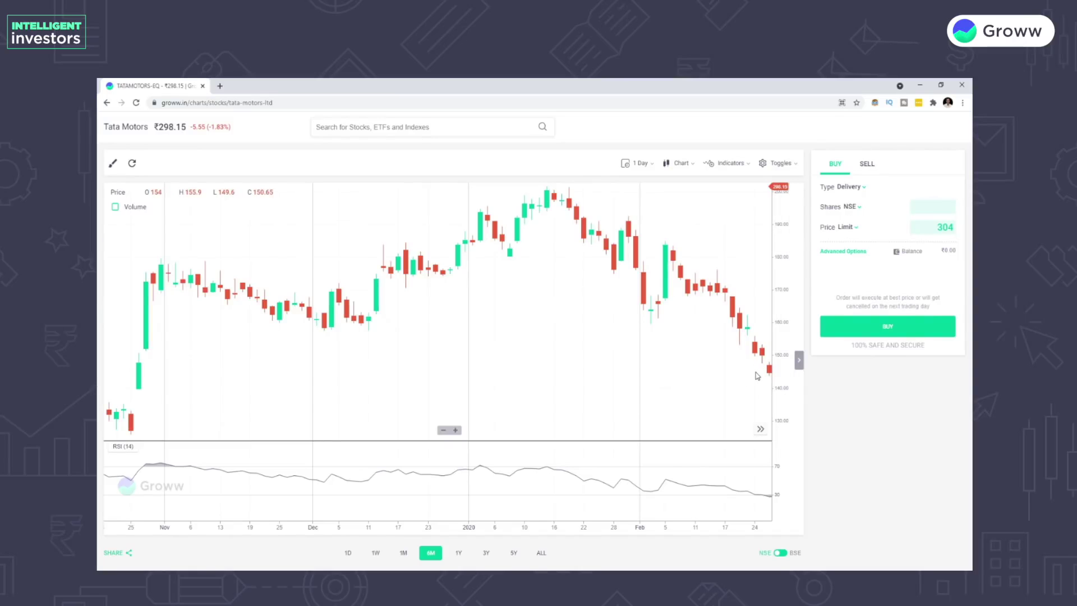
drag(758, 376, 608, 372)
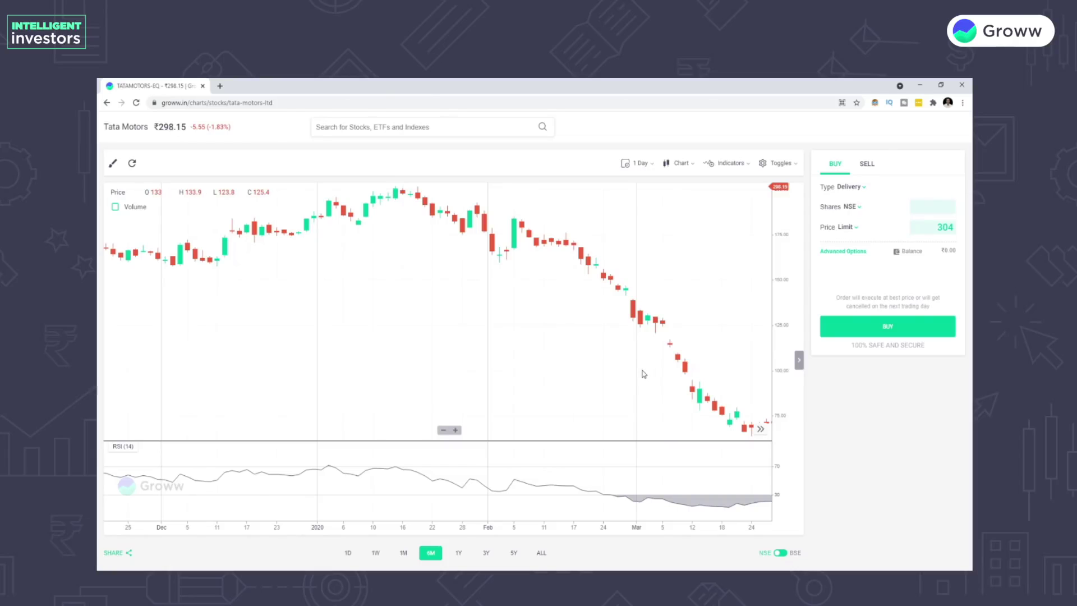
drag(573, 378, 508, 397)
drag(671, 335, 485, 347)
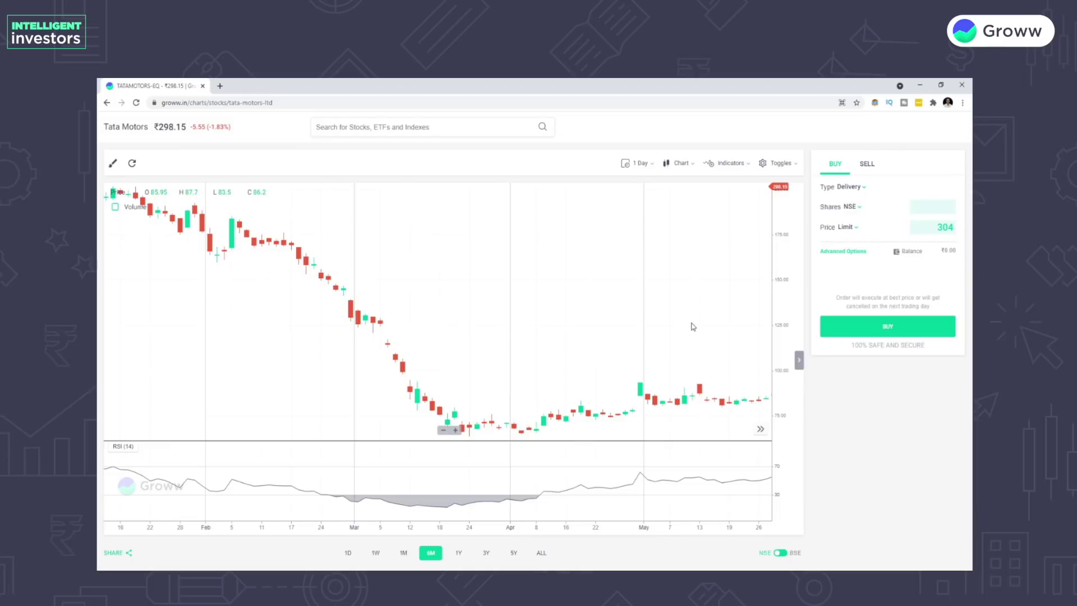
drag(696, 326, 529, 339)
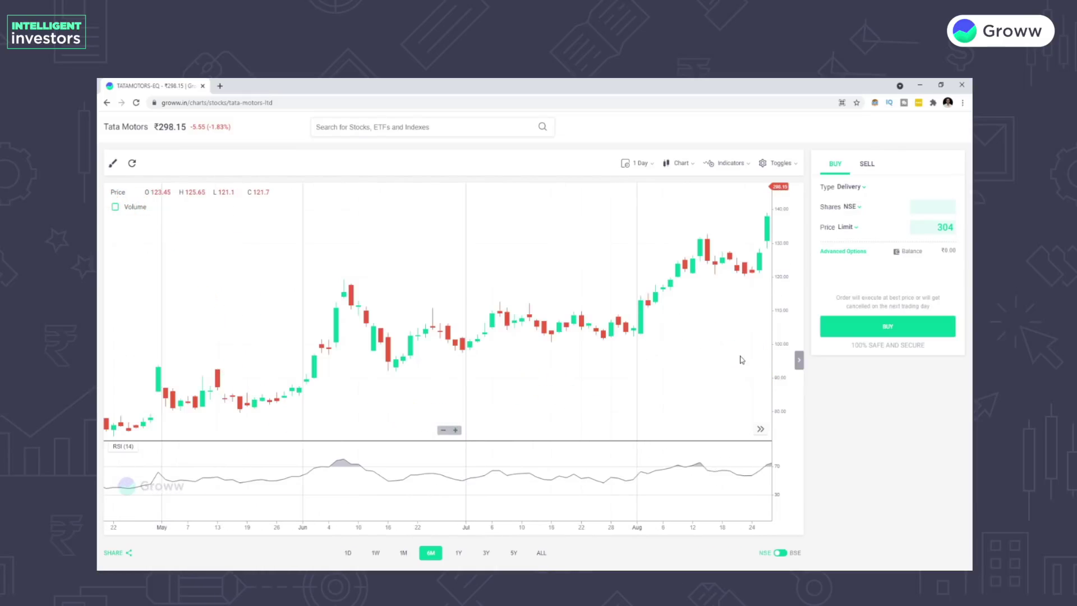